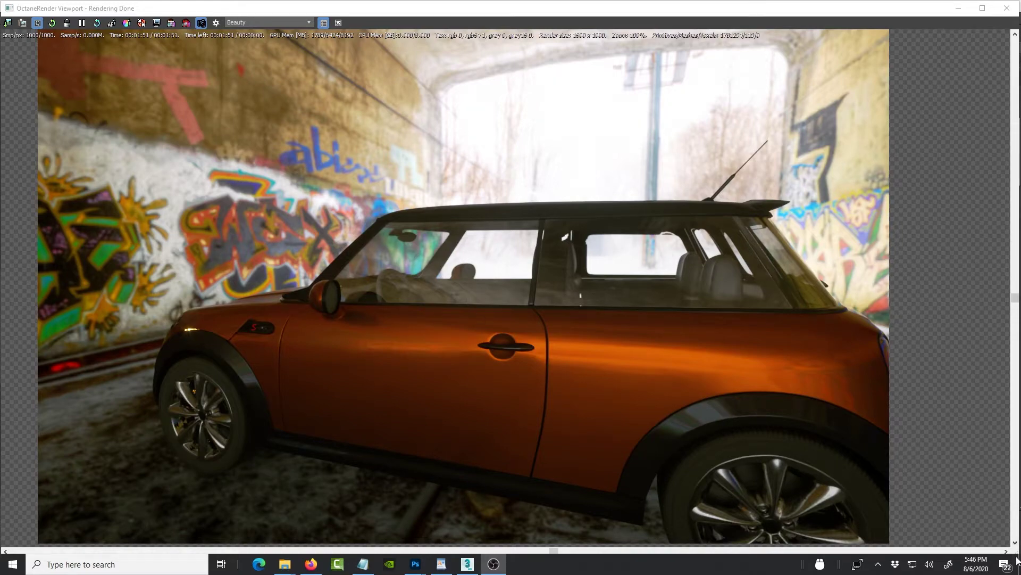
# - Shrink the render window to uncover the scene viewport, and orbit around the car to examine the environment and its reflections
pyautogui.moveTo(1014, 551); pyautogui.dragTo(616, 541)
pyautogui.moveTo(642, 355); pyautogui.dragTo(707, 358)
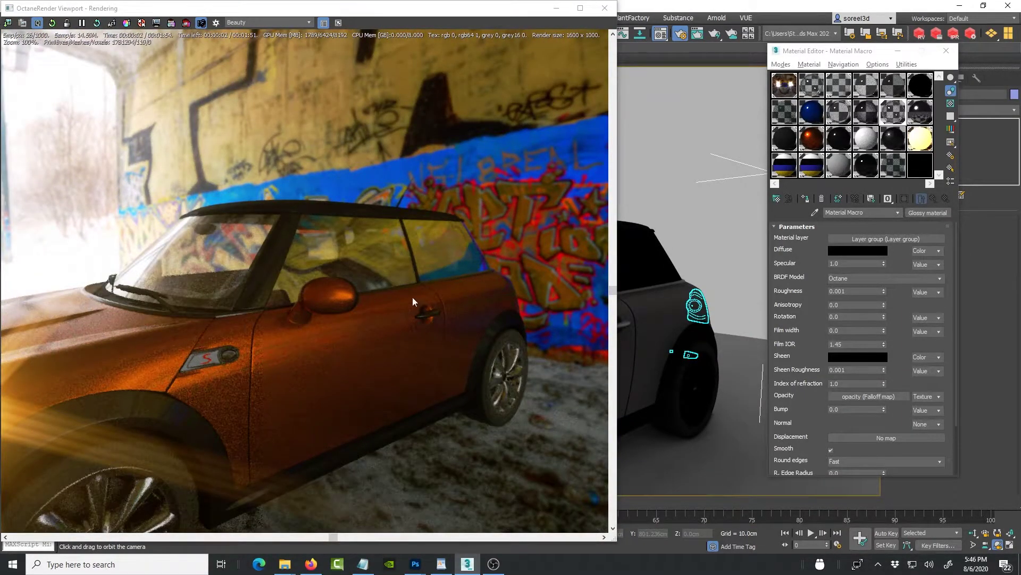
pyautogui.moveTo(701, 280)
pyautogui.mouseDown()
pyautogui.moveTo(685, 281)
pyautogui.moveTo(780, 260)
pyautogui.moveTo(656, 279)
pyautogui.moveTo(701, 286)
pyautogui.mouseUp()
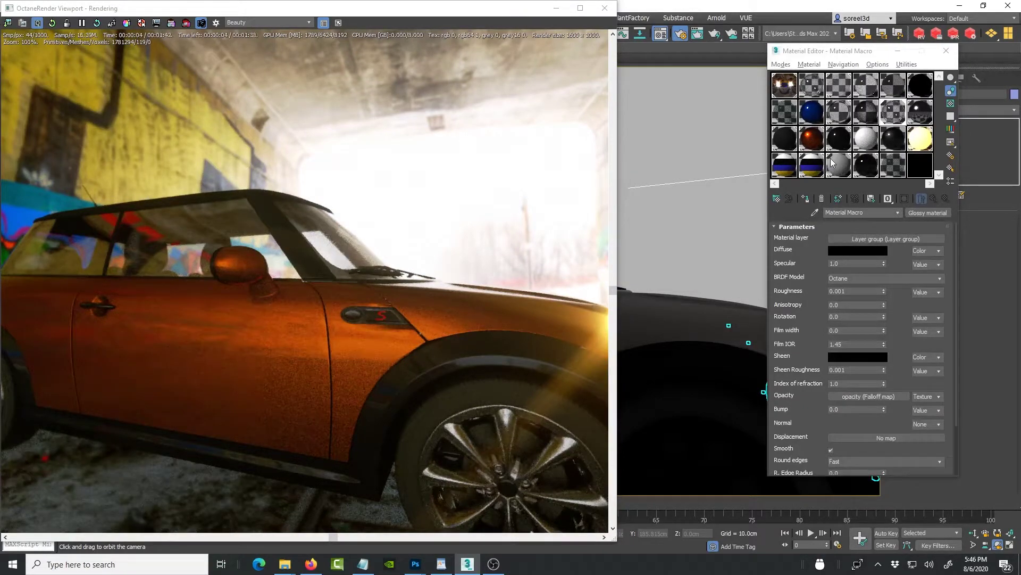
pyautogui.moveTo(690, 258); pyautogui.dragTo(700, 272)
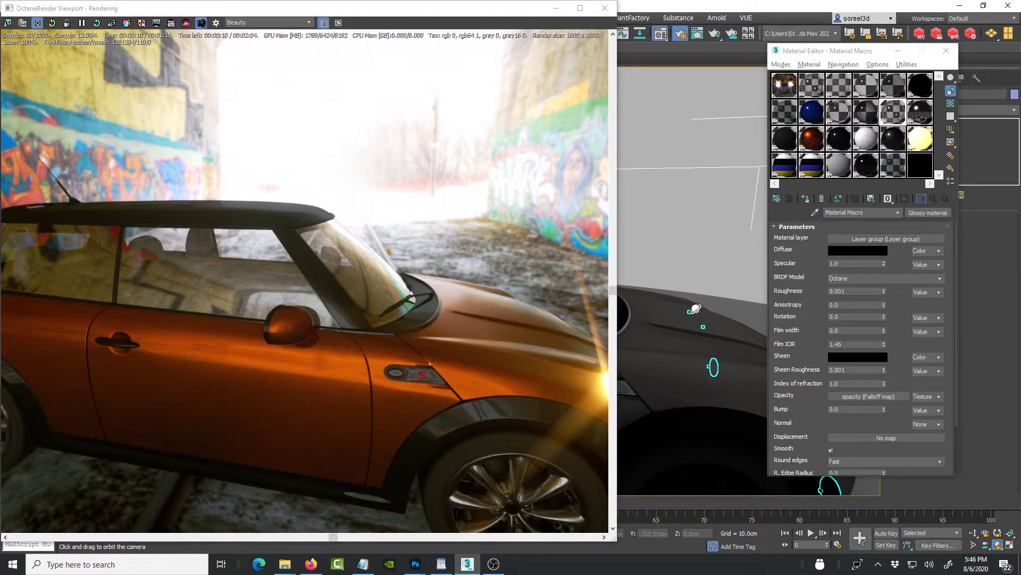
pyautogui.moveTo(680, 344); pyautogui.dragTo(654, 335)
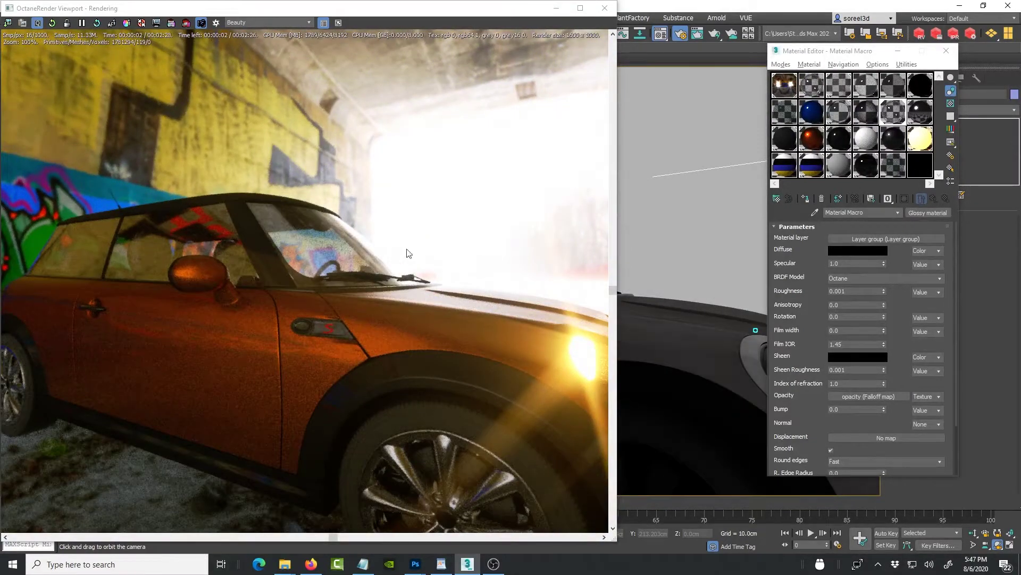
pyautogui.moveTo(388, 272); pyautogui.dragTo(541, 221)
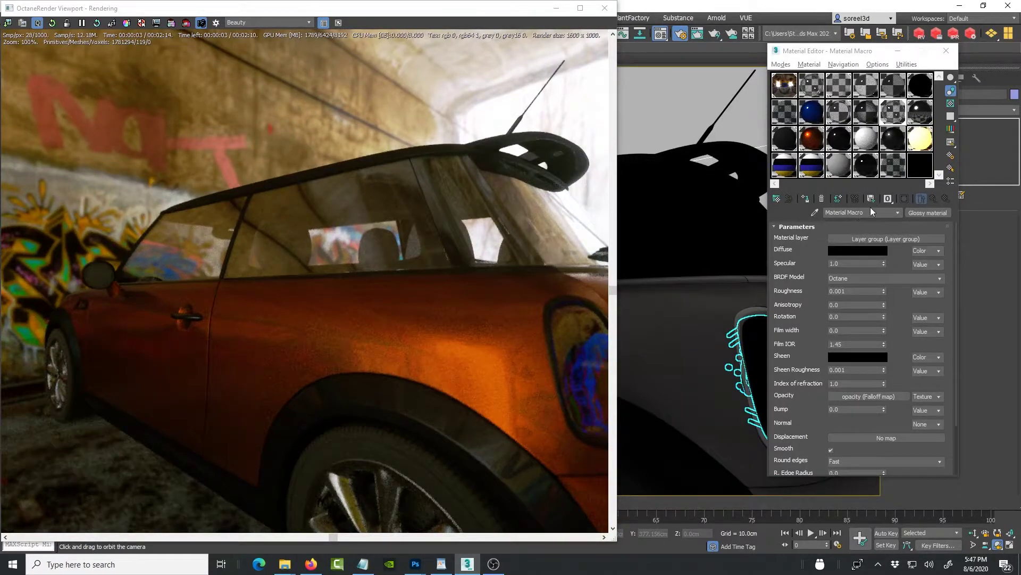
# - Replace the environment map's HDR image with Equrectangular_83.jpg, and view the rendered car from another angle
pyautogui.click(789, 92)
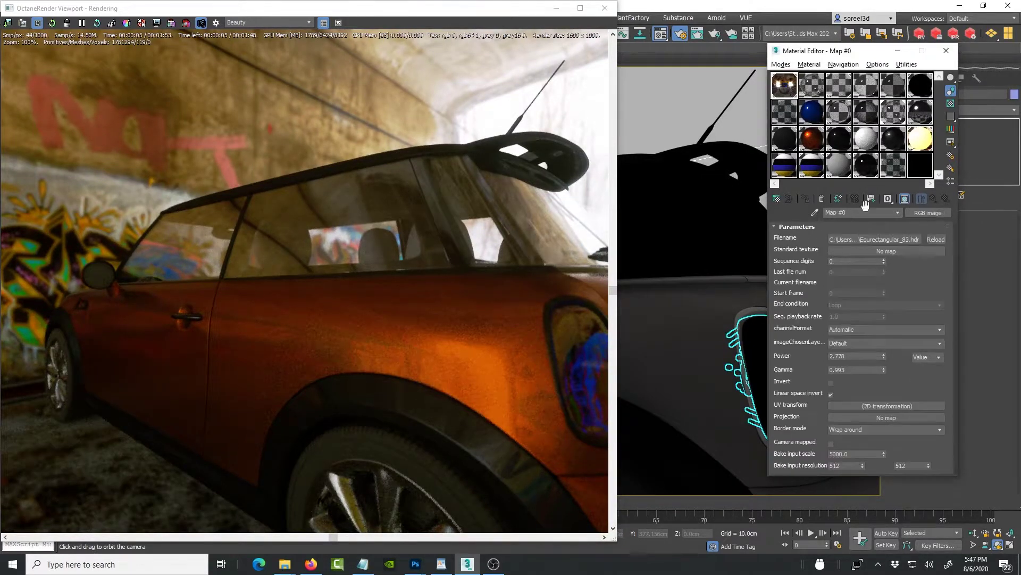
pyautogui.click(907, 240)
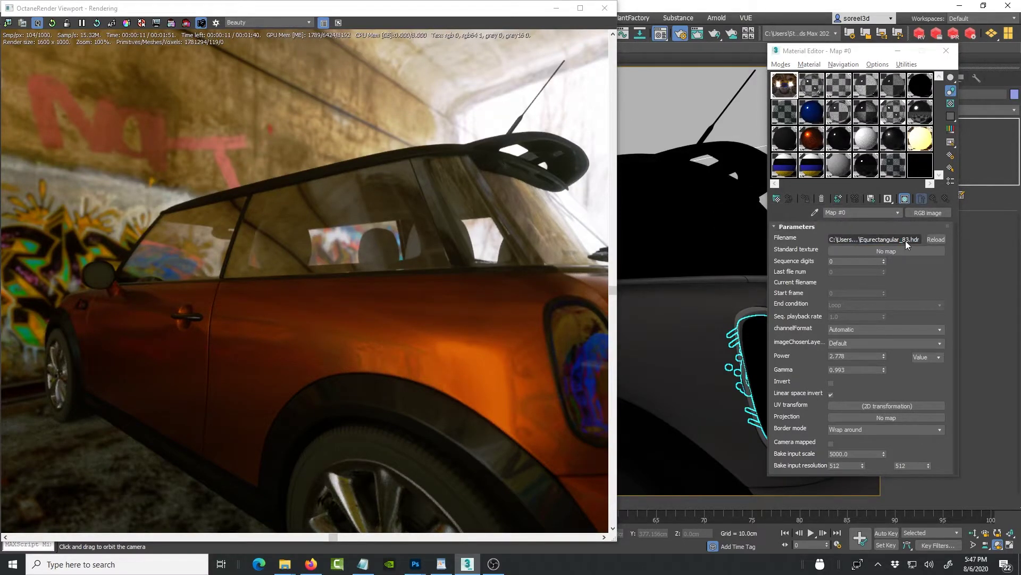
pyautogui.moveTo(977, 80); pyautogui.dragTo(448, 50)
pyautogui.moveTo(860, 107); pyautogui.dragTo(854, 268)
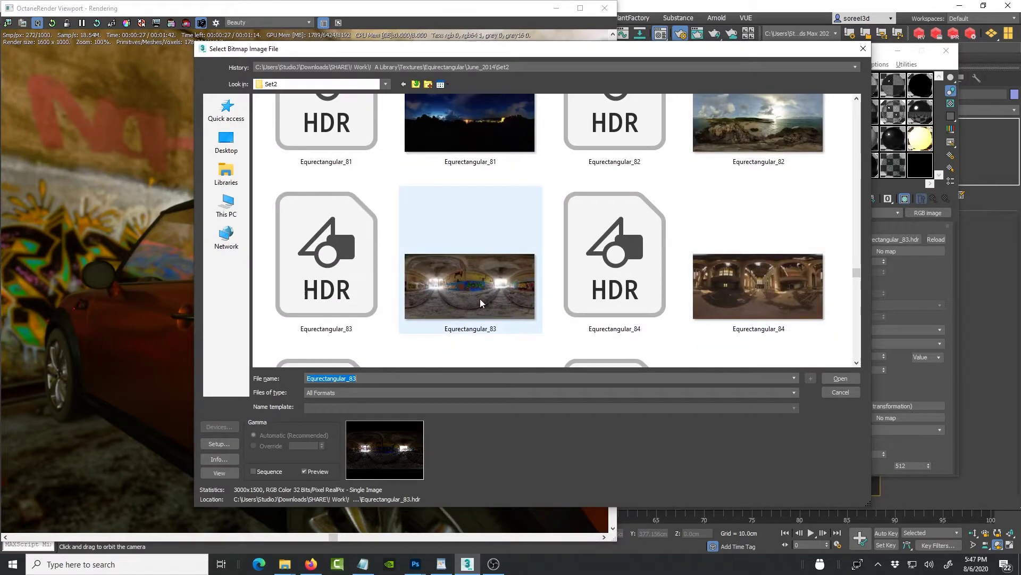
pyautogui.click(316, 297)
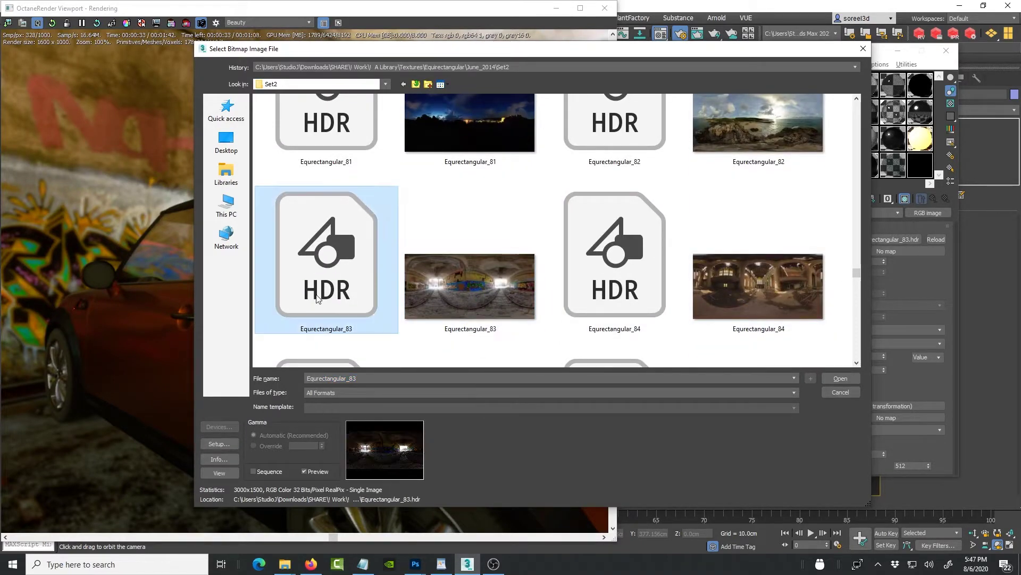
pyautogui.click(486, 305)
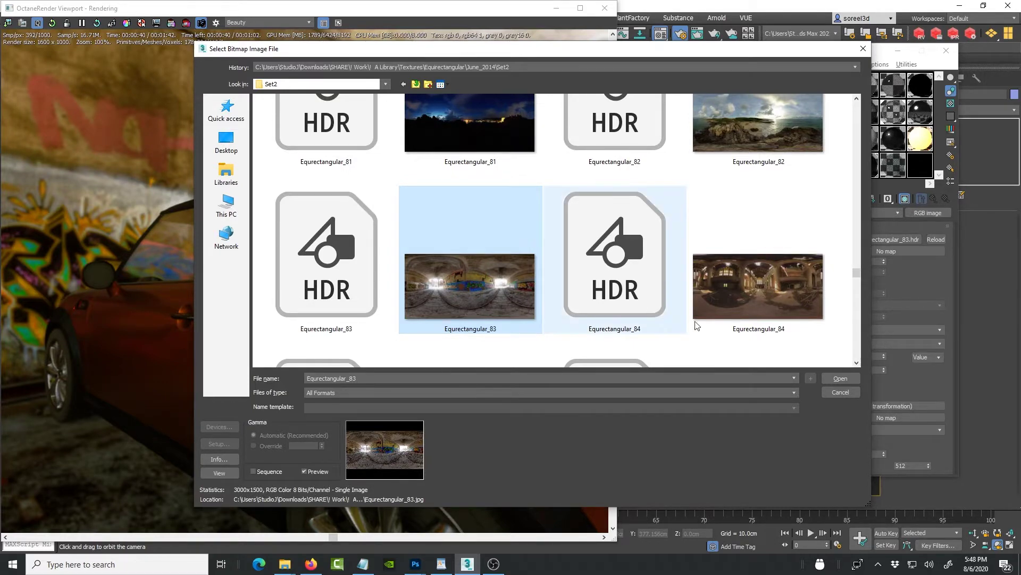
pyautogui.click(841, 379)
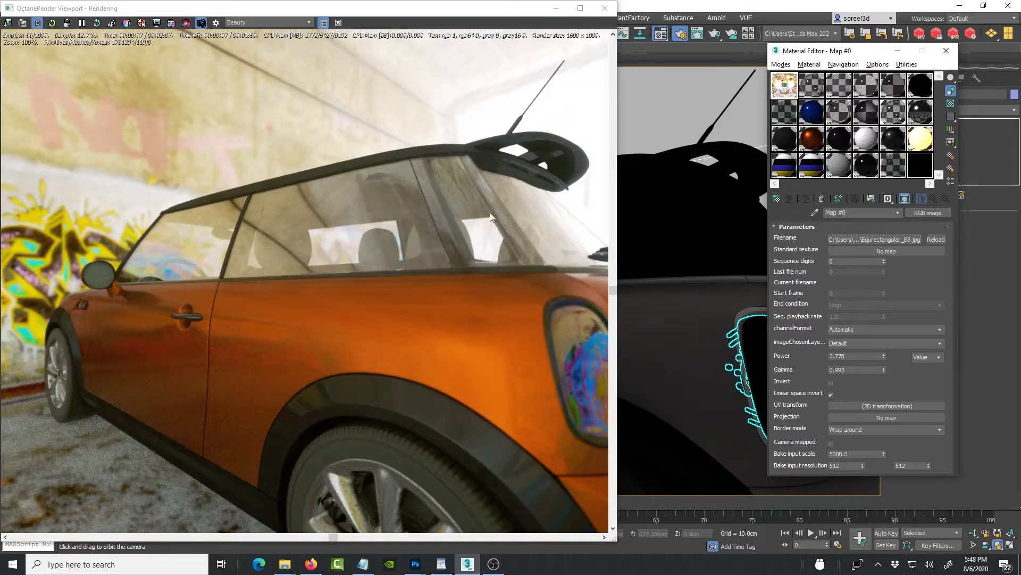
pyautogui.moveTo(675, 341); pyautogui.dragTo(457, 352)
# - Load Equrectangular_83.hdr into the environment map with the default HDRI load settings, and set its power to 3.667
pyautogui.click(894, 242)
pyautogui.moveTo(857, 109); pyautogui.dragTo(843, 281)
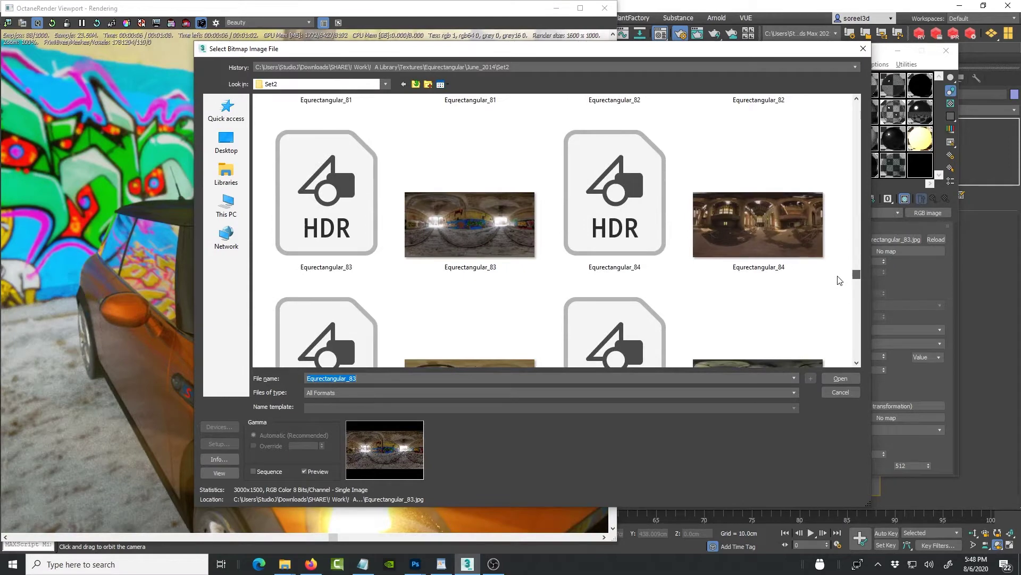
pyautogui.click(351, 246)
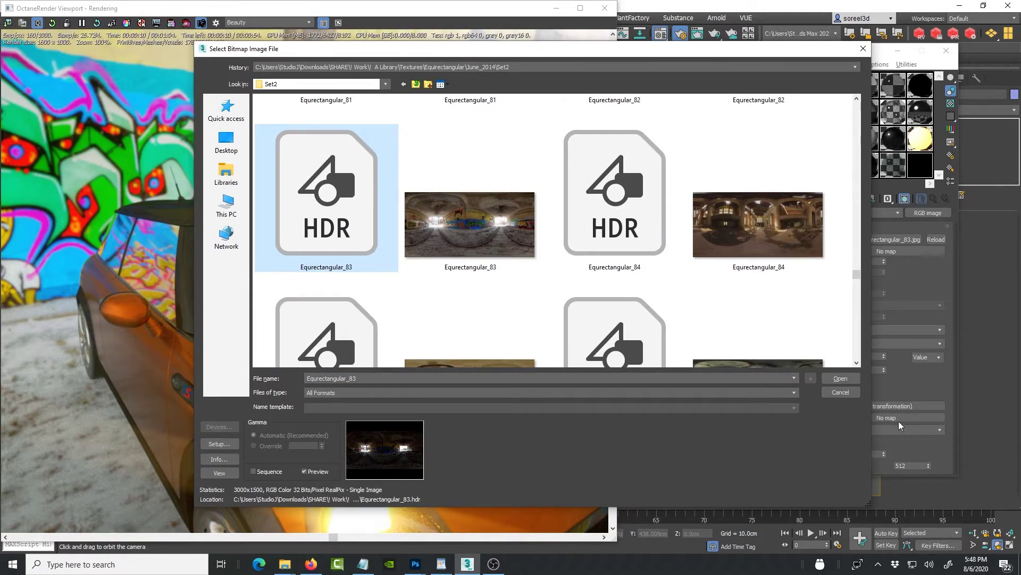
pyautogui.click(842, 379)
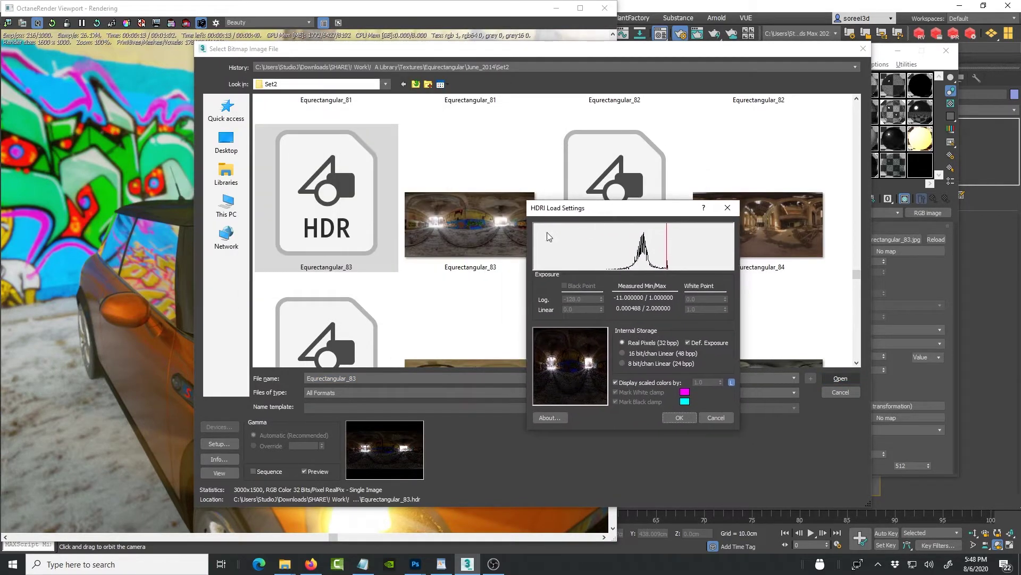
pyautogui.click(680, 417)
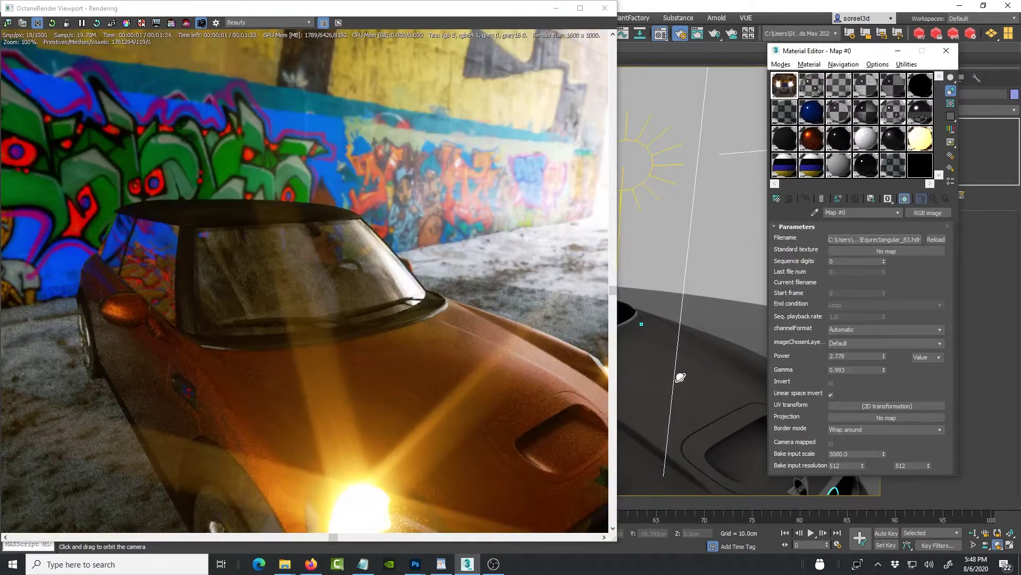
pyautogui.moveTo(681, 378); pyautogui.dragTo(489, 371)
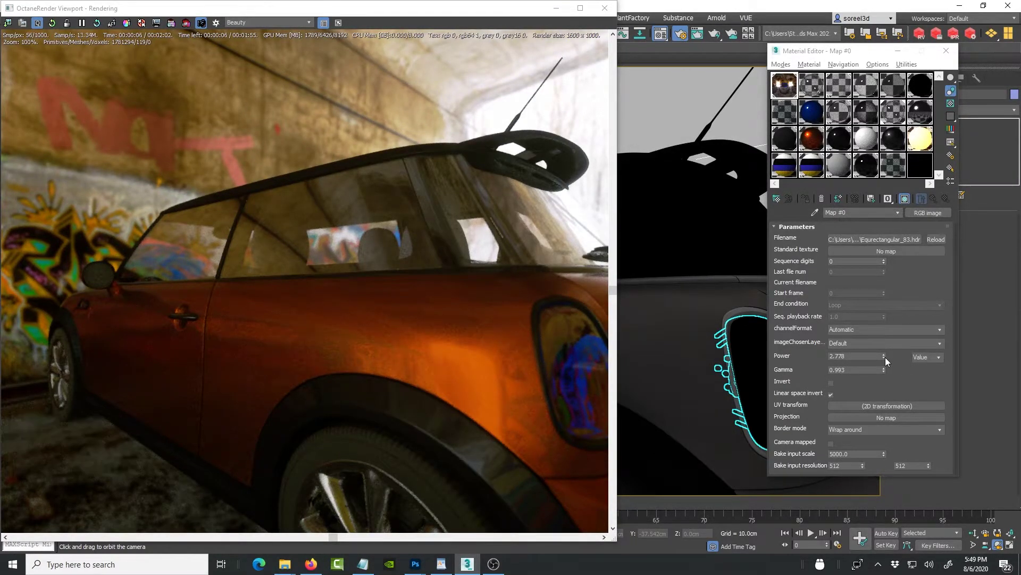
pyautogui.moveTo(884, 357)
pyautogui.mouseDown()
pyautogui.moveTo(873, 412)
pyautogui.moveTo(871, 345)
pyautogui.mouseUp()
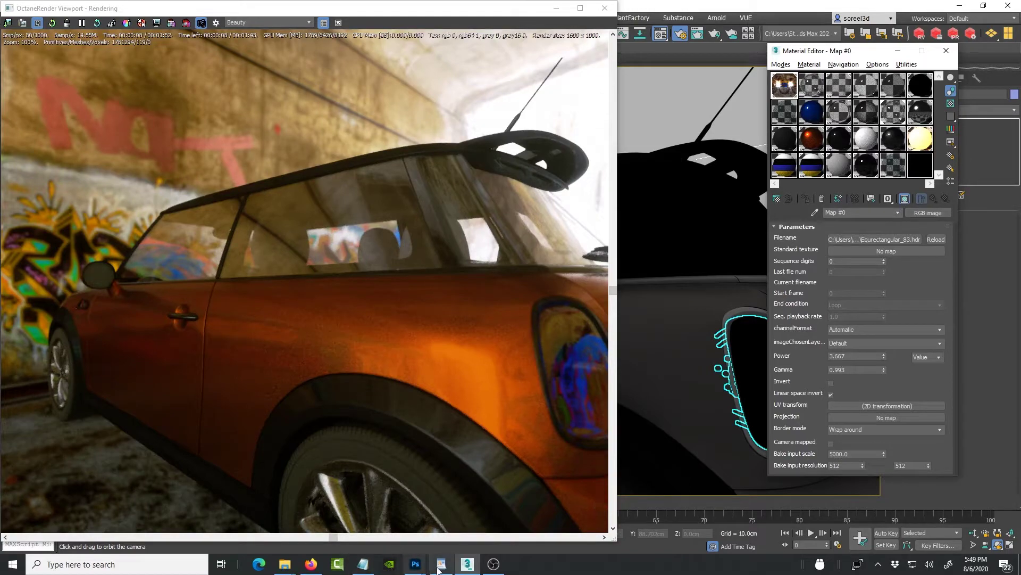
# - Switch to Firefox, and check the word EQUIRECTANGULAR in the WordPad note and in the "EQUIRECTANGULAR outdoors" Flickr search query
pyautogui.click(312, 565)
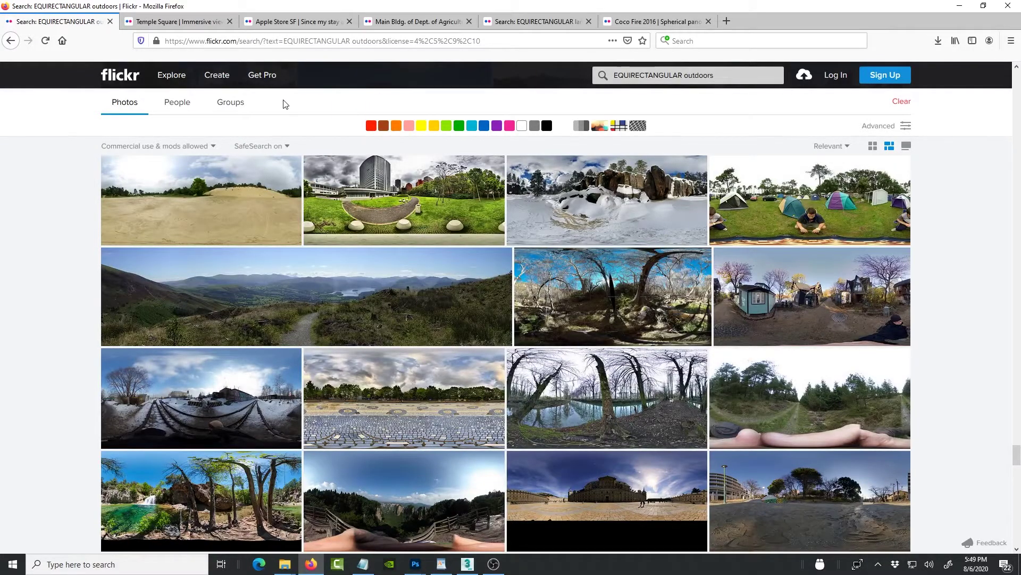
pyautogui.click(441, 564)
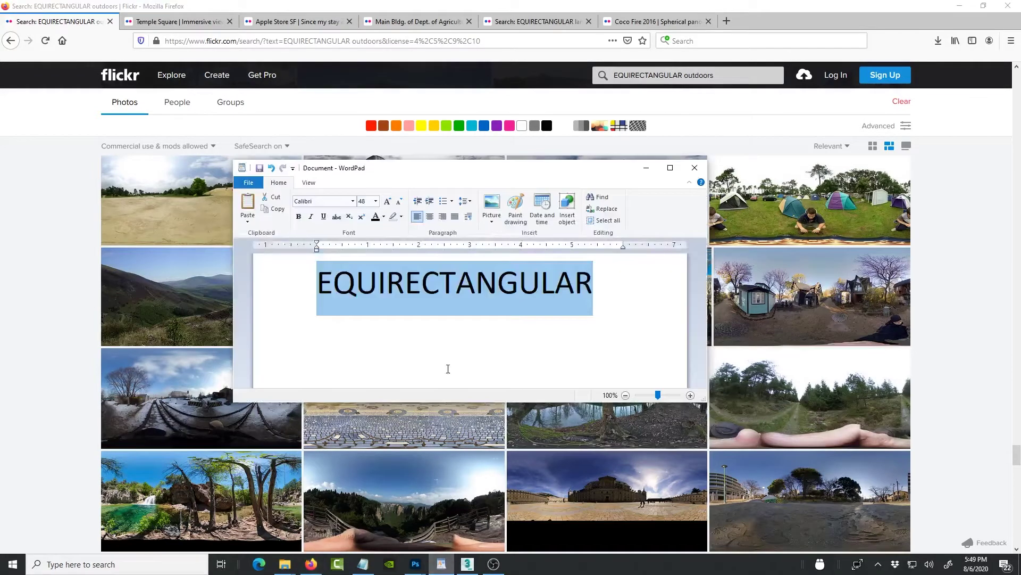
pyautogui.click(456, 320)
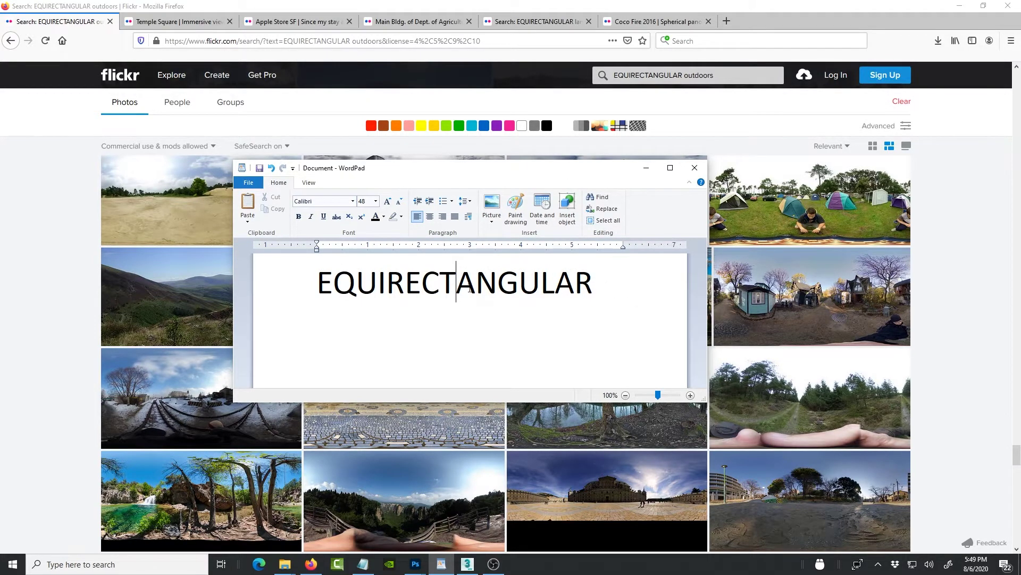
pyautogui.click(670, 76)
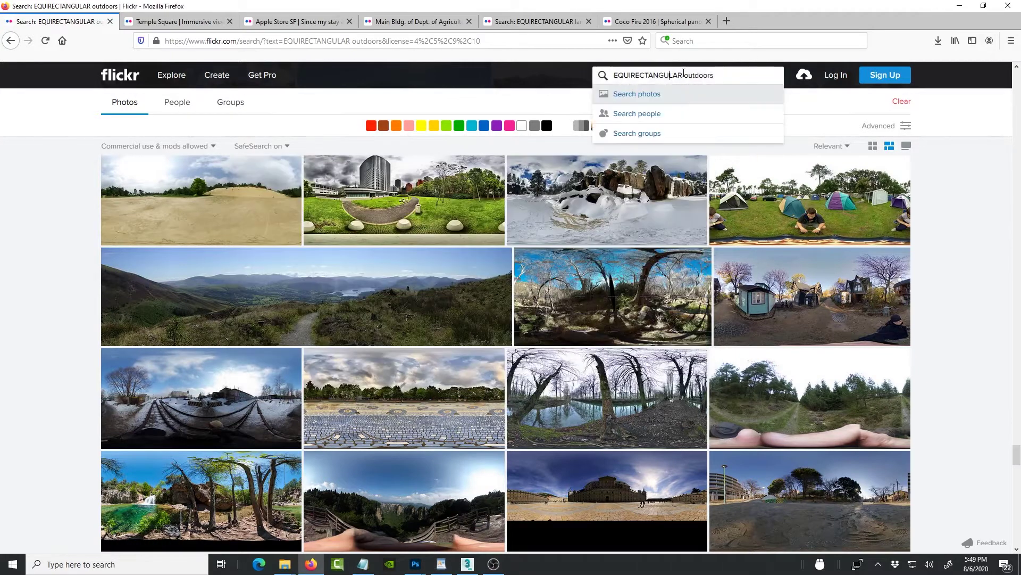
pyautogui.moveTo(690, 76); pyautogui.dragTo(713, 77)
pyautogui.click(702, 77)
pyautogui.doubleClick(702, 78)
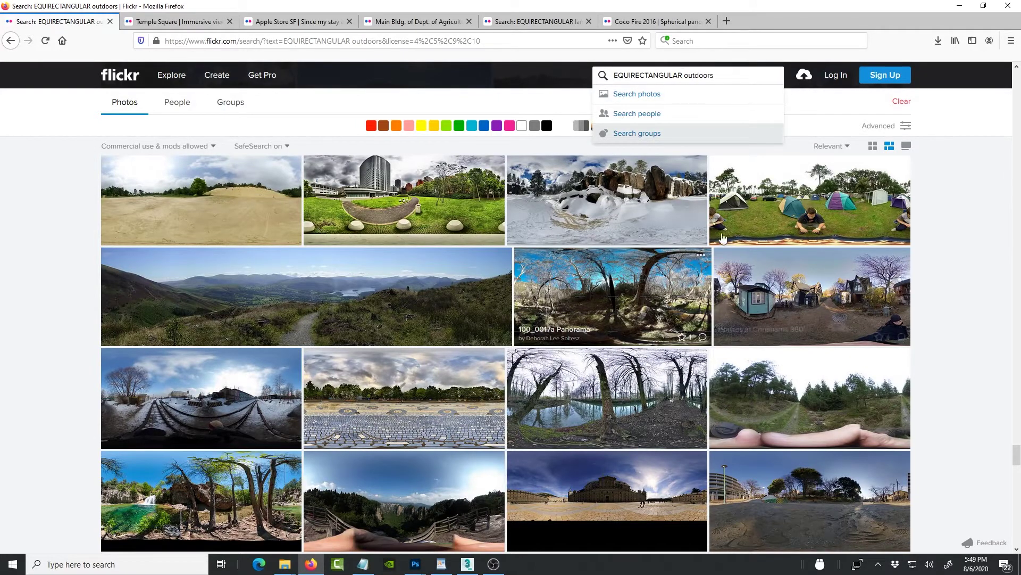
pyautogui.press('Down')
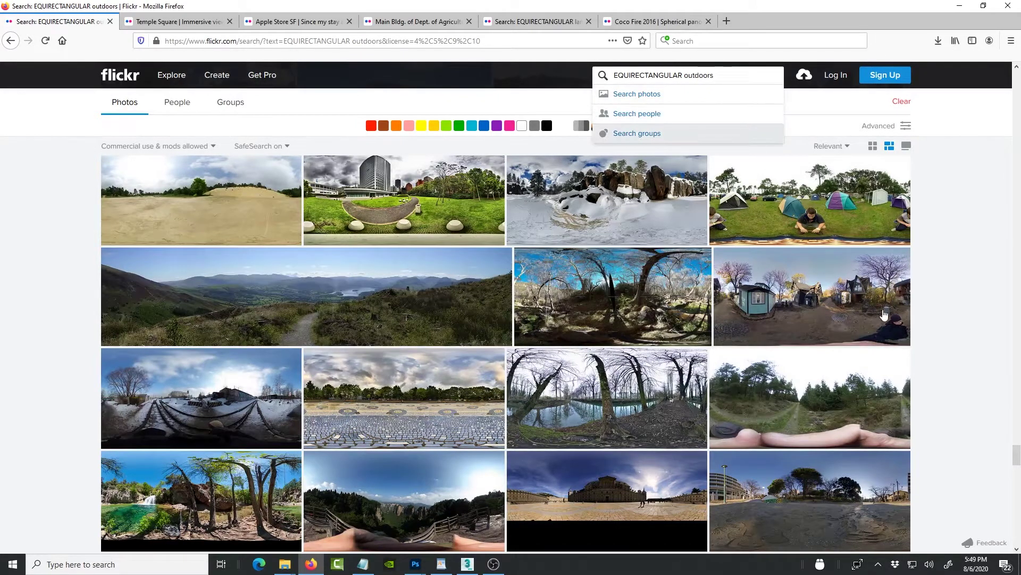
pyautogui.click(921, 292)
# - Browse the Flickr results for "EQUIRECTANGULAR outdoors" to find outdoor panoramas
pyautogui.scroll(-5, 920, 292)
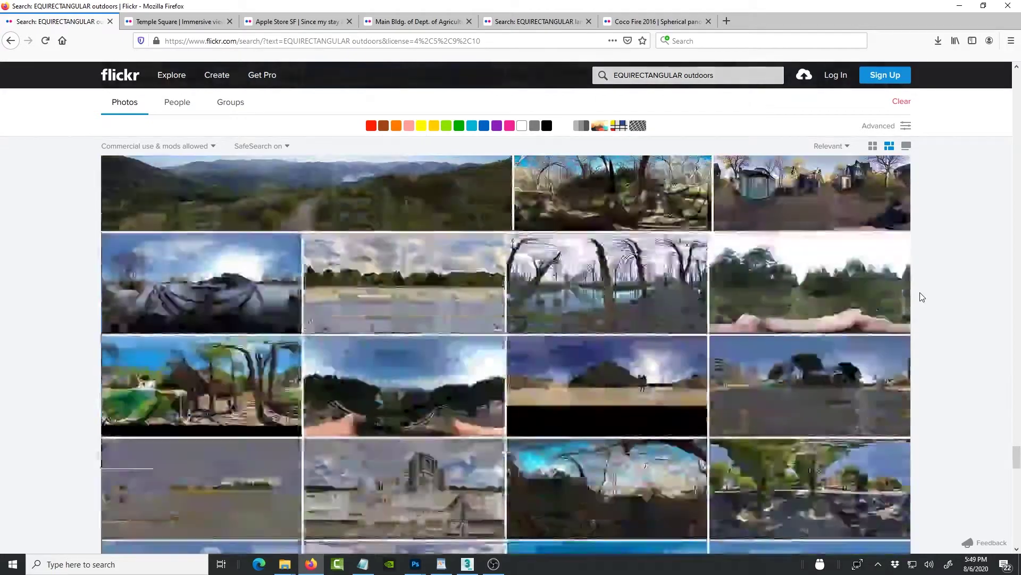
pyautogui.scroll(-10, 922, 296)
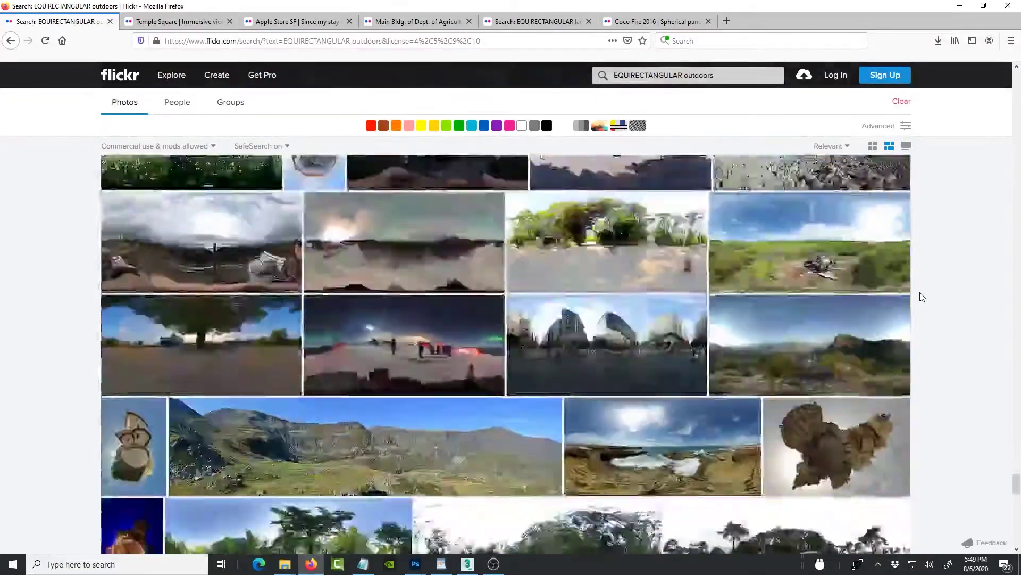
pyautogui.scroll(-2, 922, 297)
pyautogui.scroll(8, 922, 296)
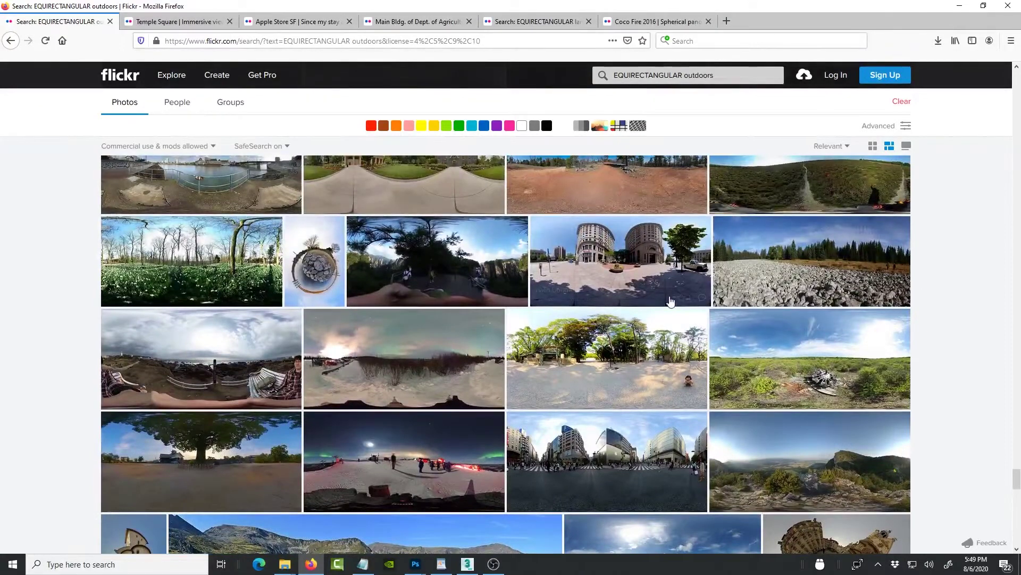
pyautogui.scroll(2, 609, 328)
pyautogui.scroll(2, 608, 328)
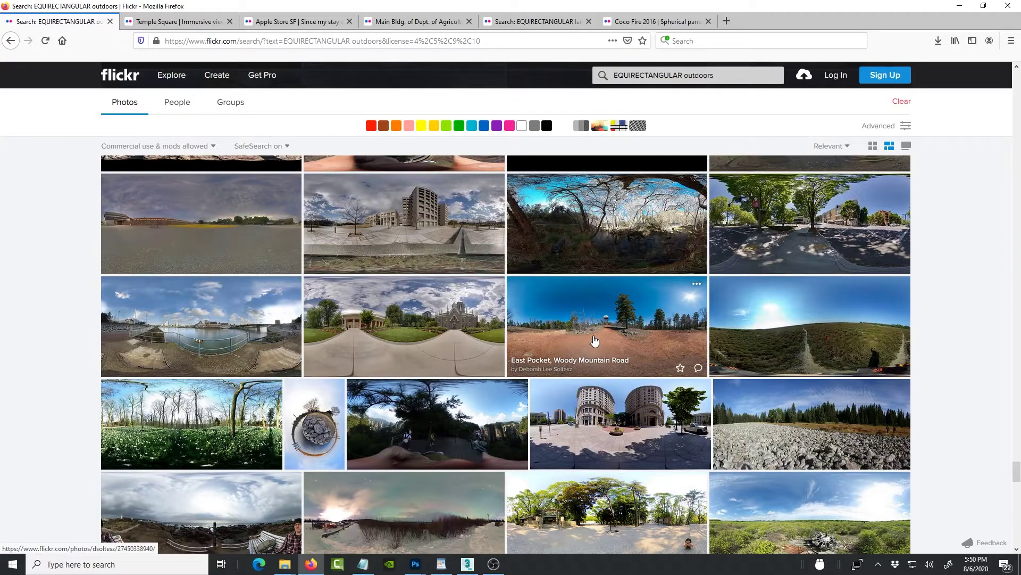
# - Open the "East Pocket, Woody Mountain Road" panorama and look around it in all directions, including straight down at the ground
pyautogui.click(594, 340)
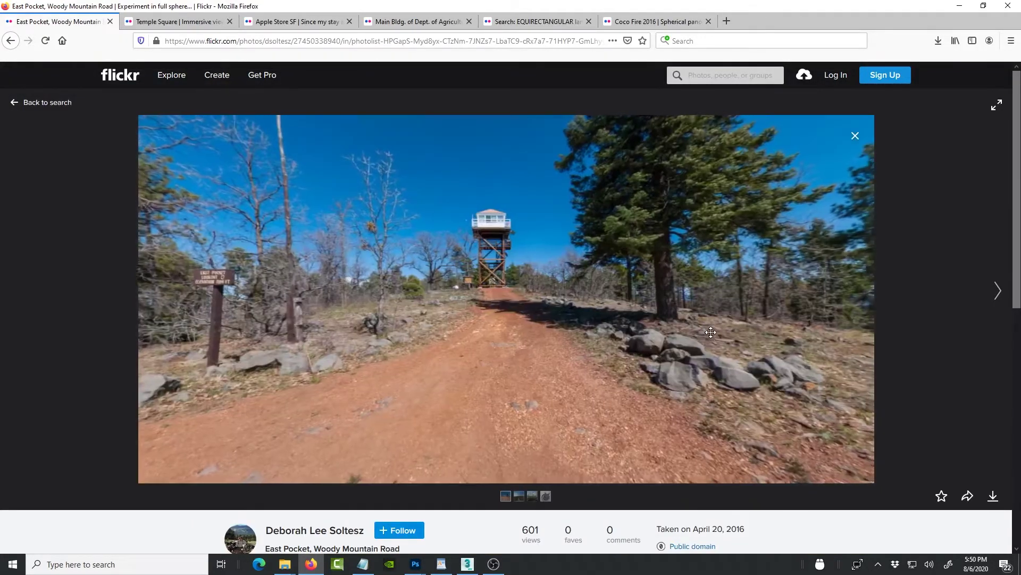
pyautogui.moveTo(710, 332); pyautogui.dragTo(548, 364)
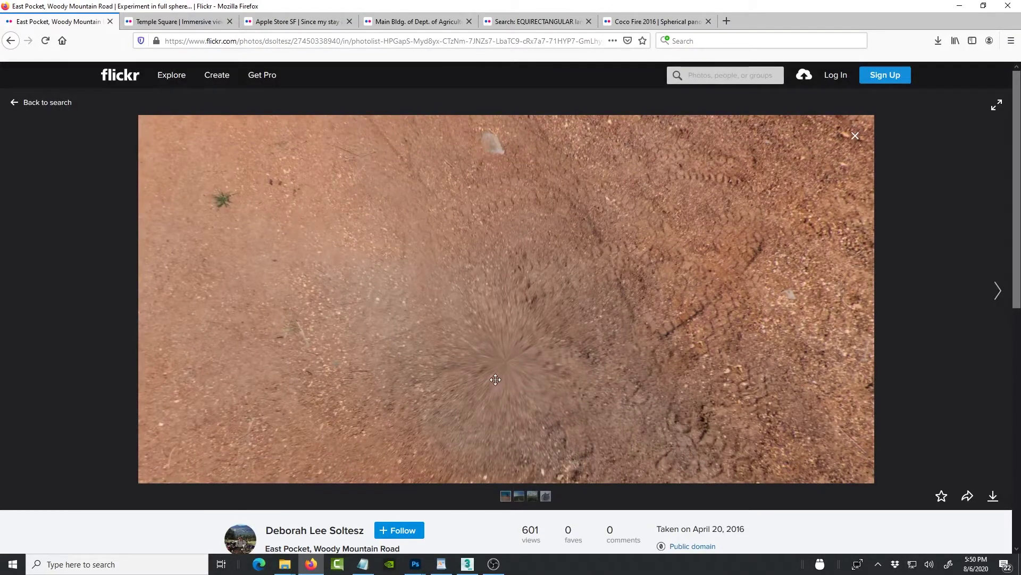
pyautogui.moveTo(635, 326); pyautogui.dragTo(480, 318)
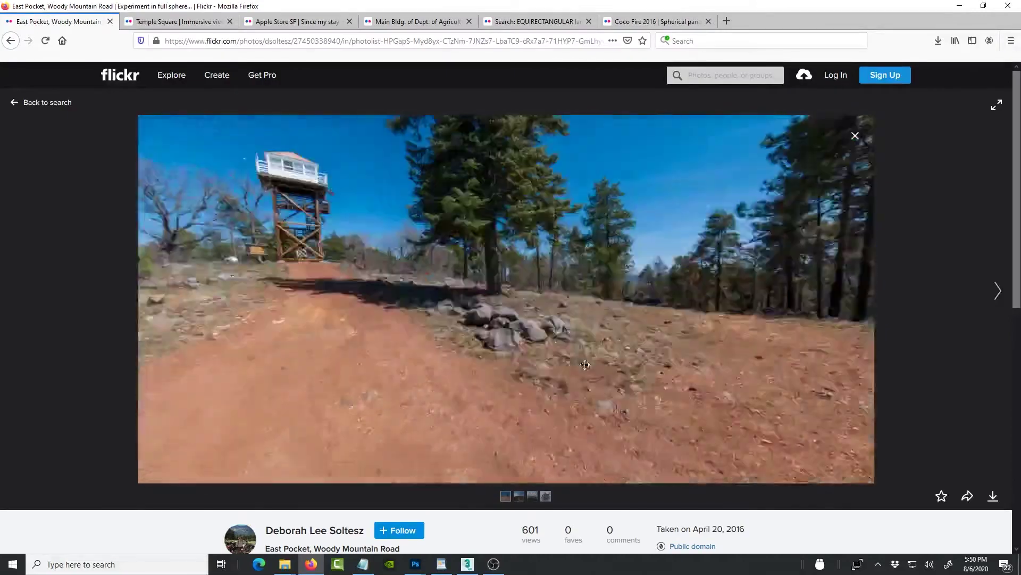
pyautogui.moveTo(614, 376); pyautogui.dragTo(426, 370)
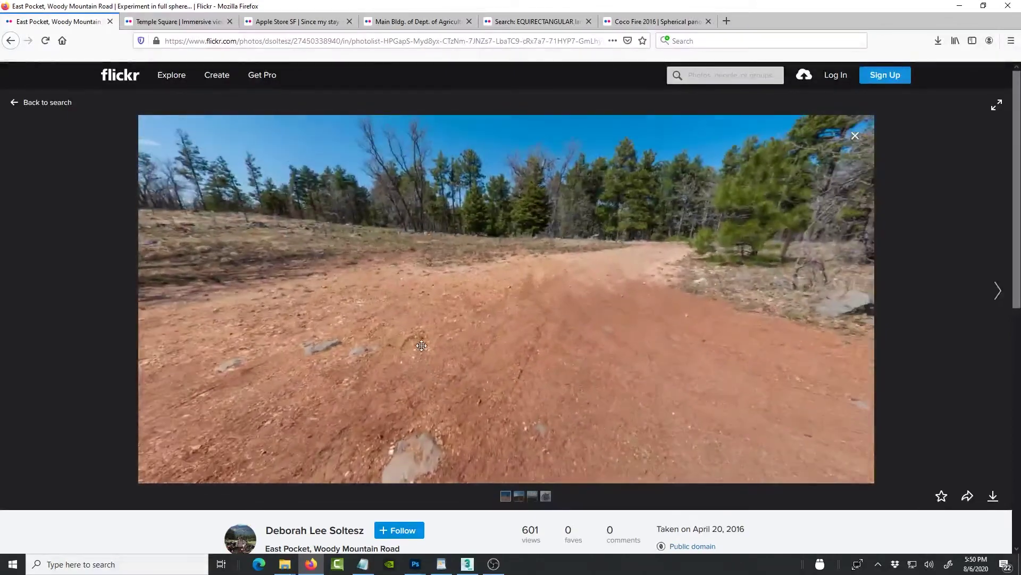
pyautogui.moveTo(646, 330); pyautogui.dragTo(556, 300)
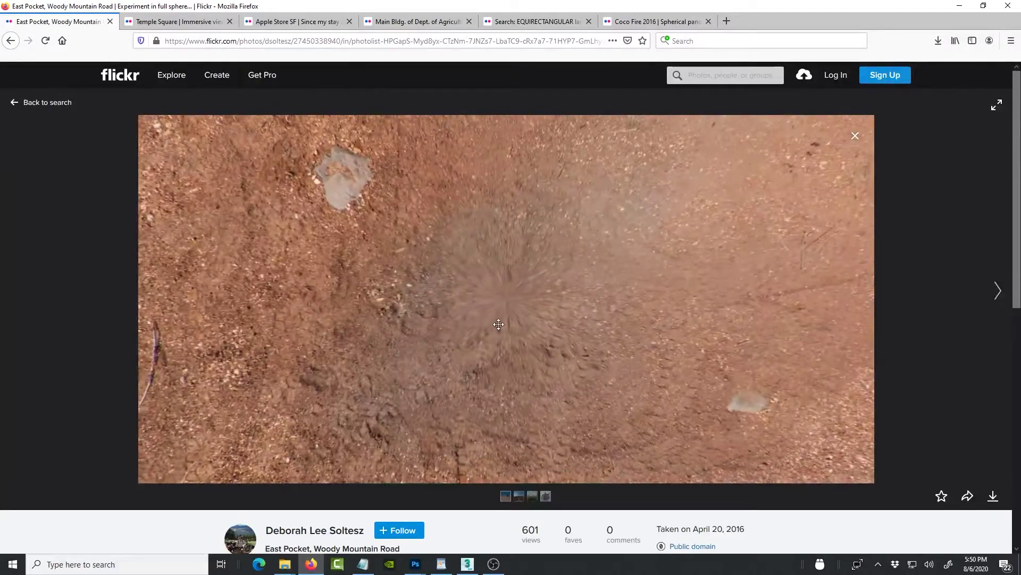
# - Switch to the Temple Square panorama and examine its ground and surroundings in the immersive viewer
pyautogui.click(169, 26)
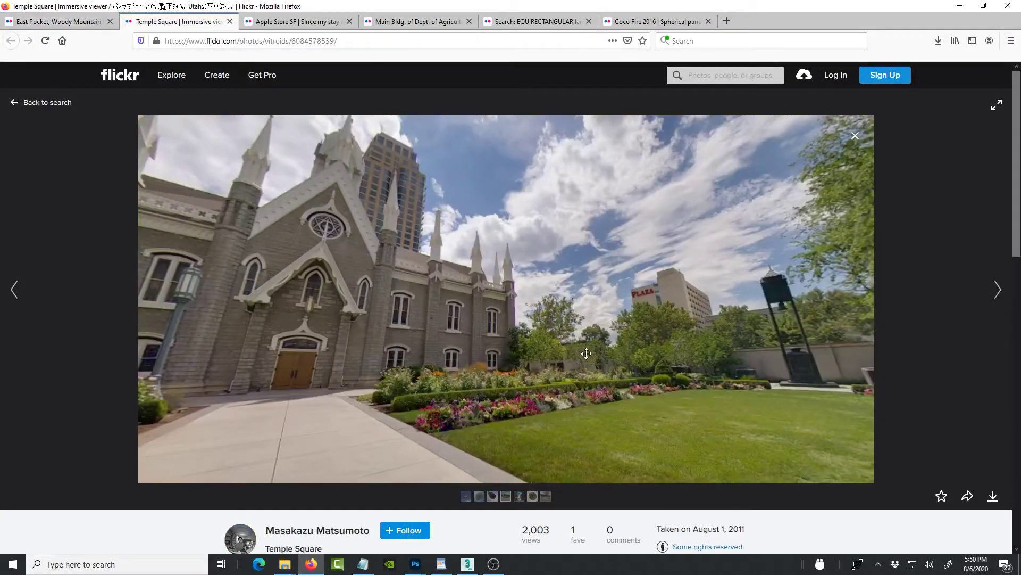
pyautogui.moveTo(384, 351); pyautogui.dragTo(517, 328)
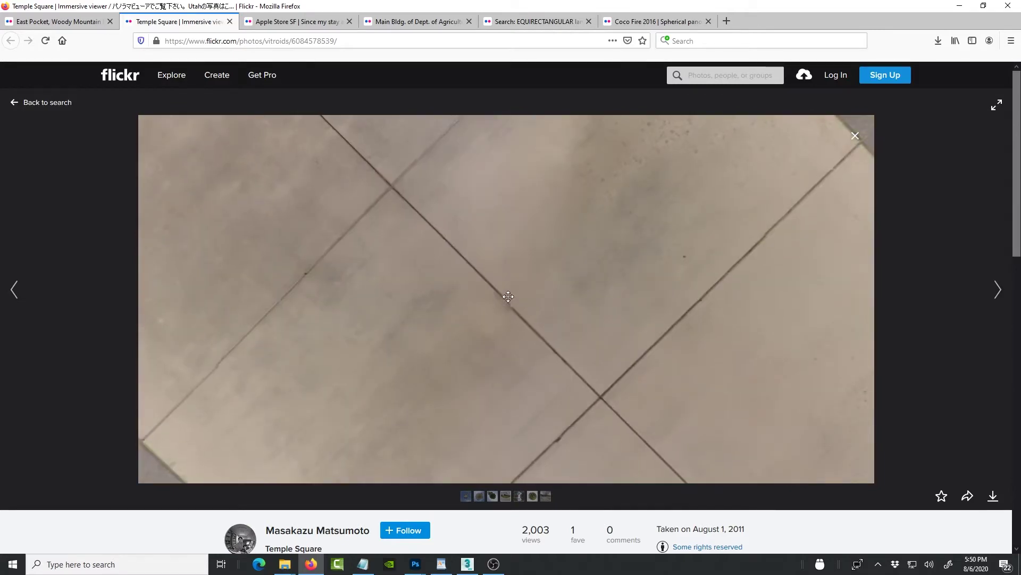
pyautogui.moveTo(621, 266); pyautogui.dragTo(485, 271)
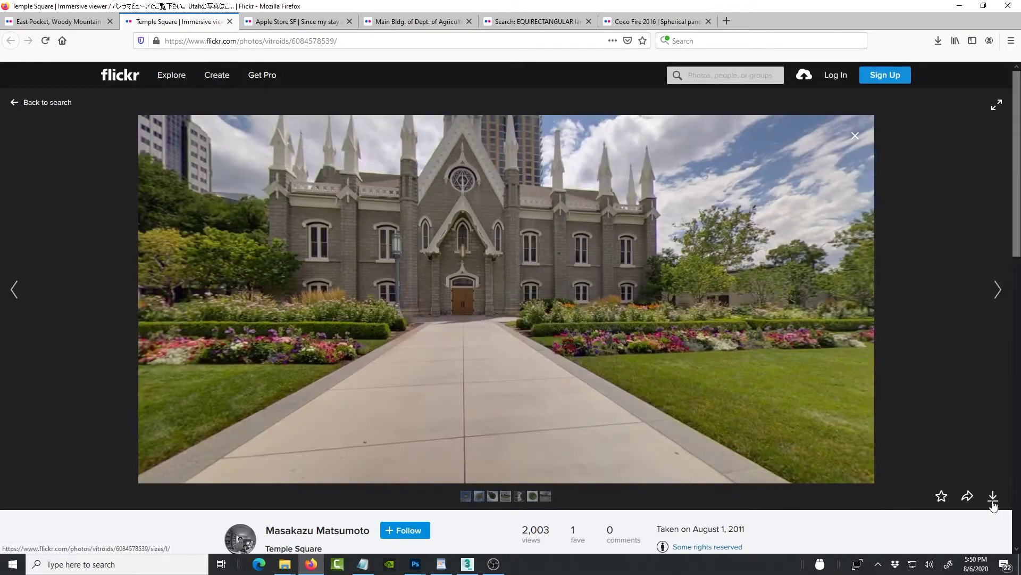
# - Check the Temple Square panorama's download sizes, and review the license filter options for the "EQUIRECTANGULAR outdoors" search
pyautogui.click(994, 497)
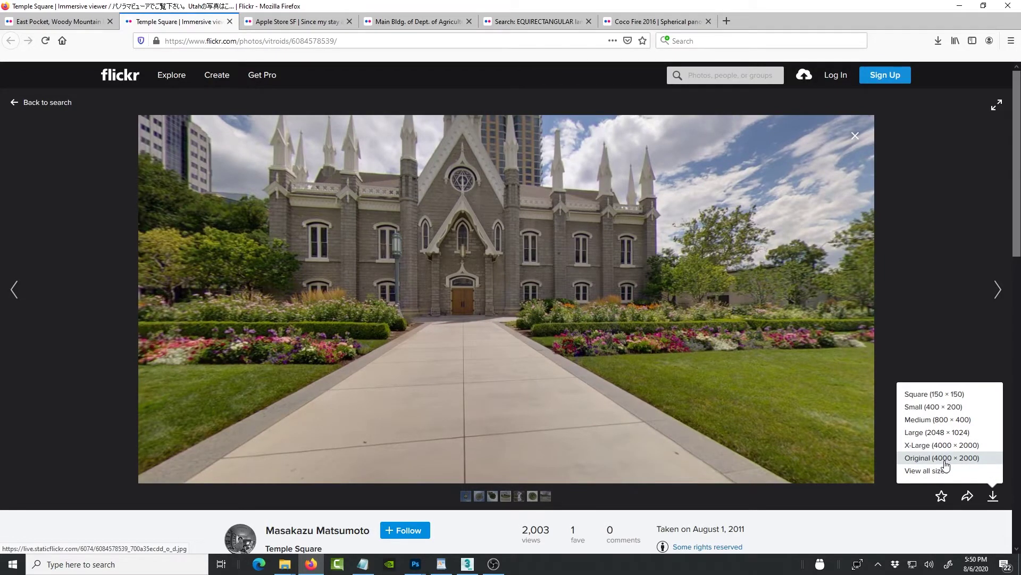
pyautogui.click(64, 20)
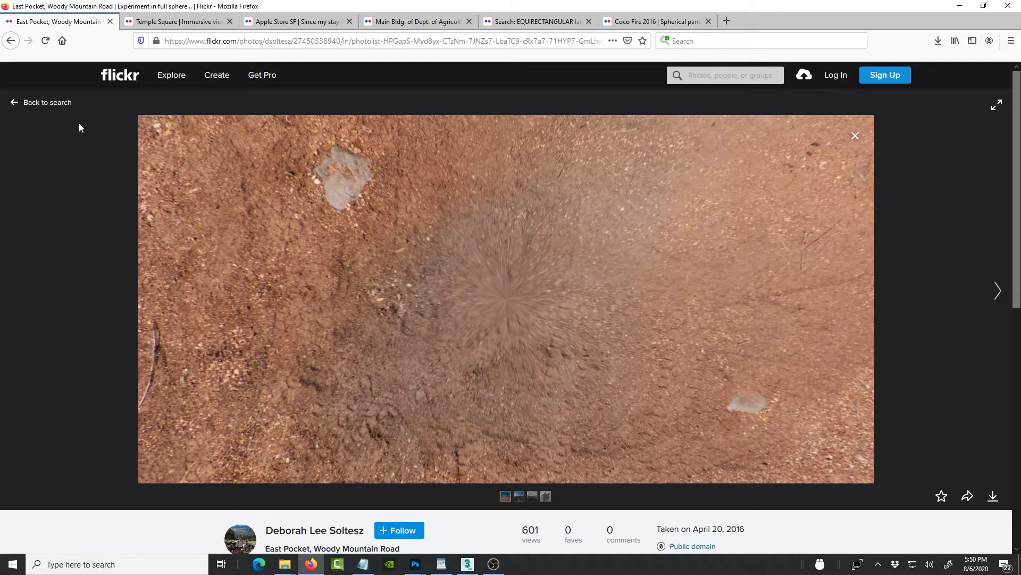
pyautogui.click(30, 104)
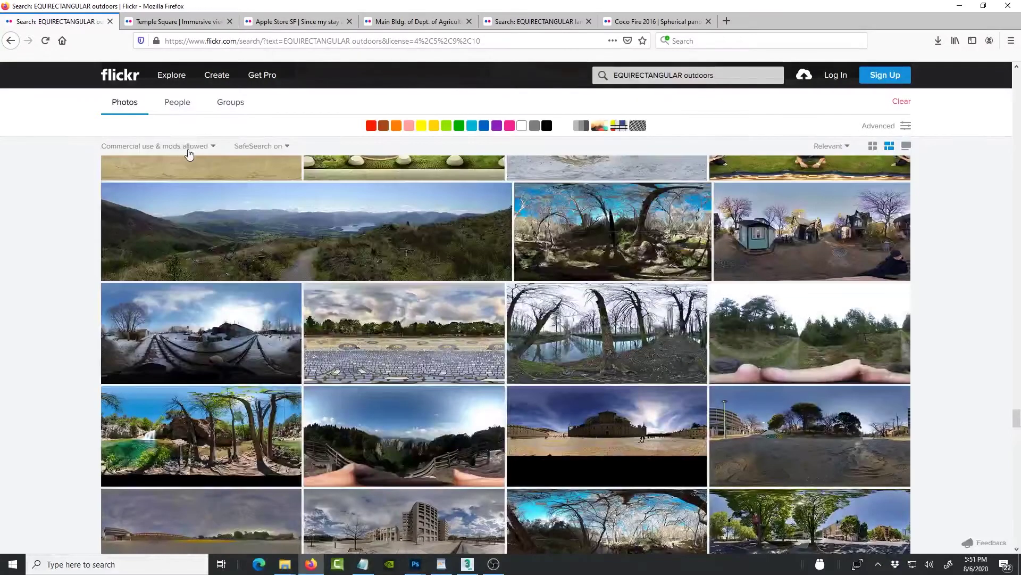
pyautogui.click(213, 149)
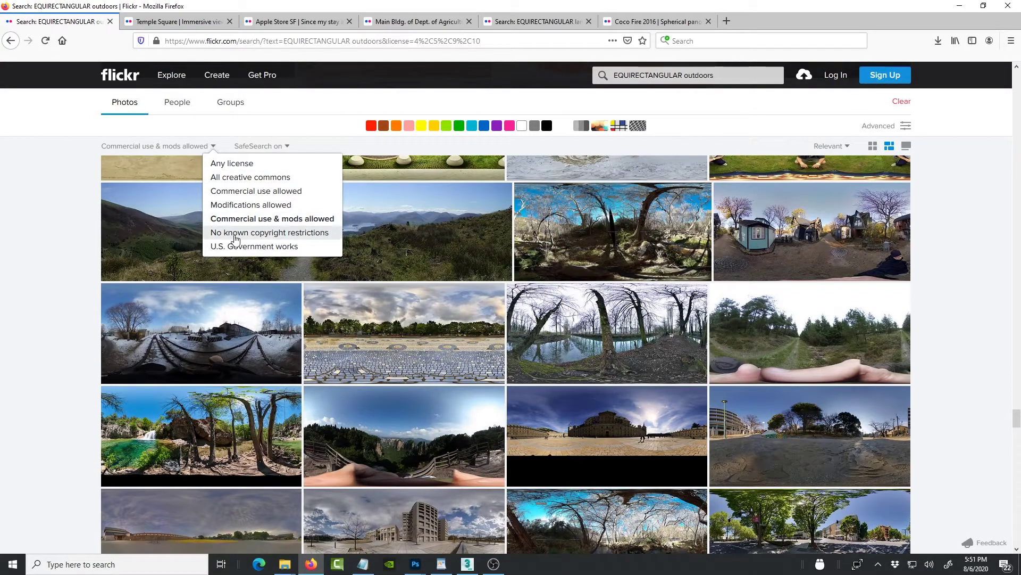
pyautogui.click(954, 298)
pyautogui.scroll(-2, 878, 290)
pyautogui.scroll(3, 878, 289)
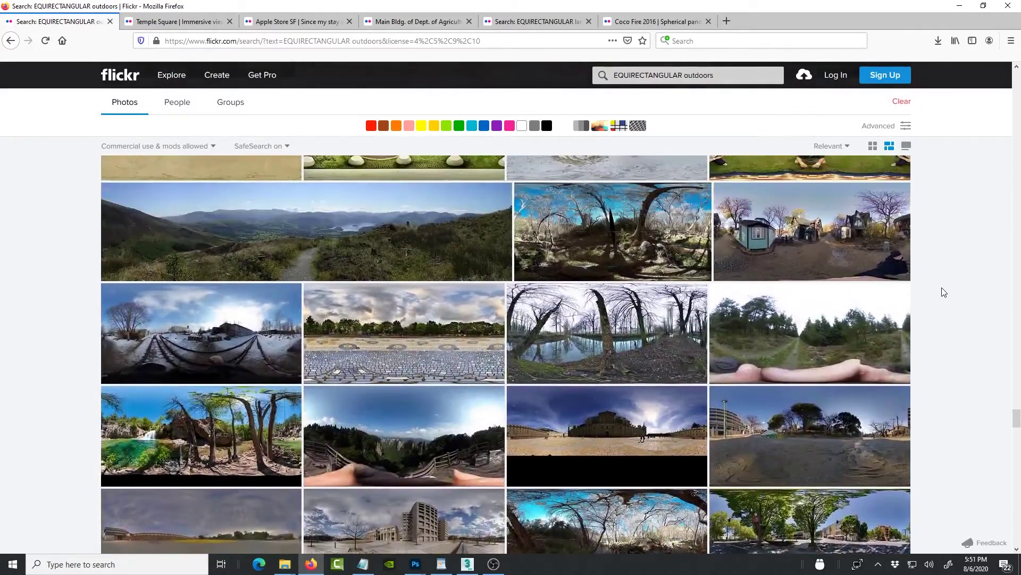
# - Check the download sizes of the Main Bldg. of Dept. of Agriculture panorama, and view the "EQUIRECTANGULAR landscape" search results
pyautogui.click(444, 24)
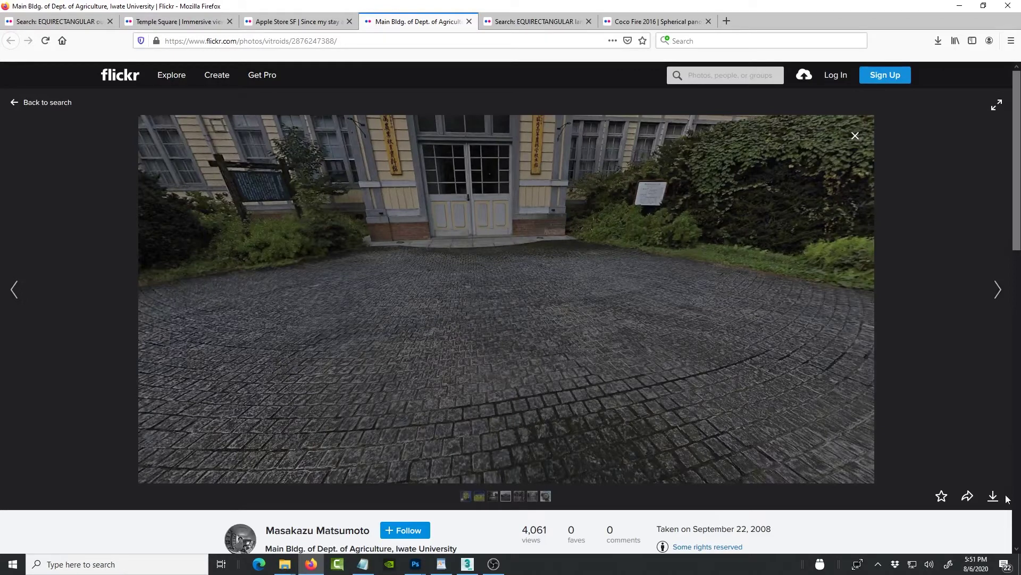
pyautogui.click(998, 501)
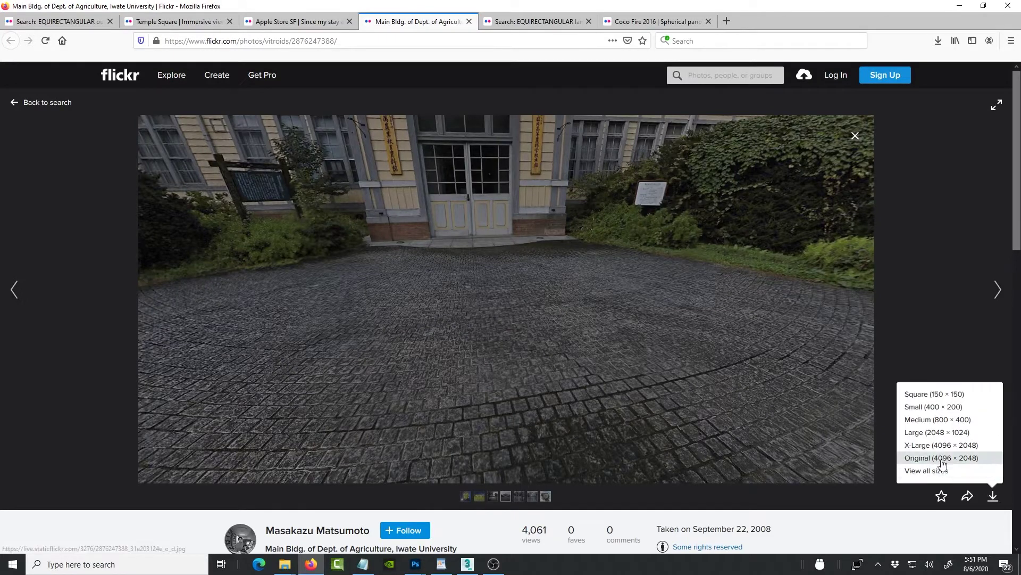
pyautogui.click(541, 24)
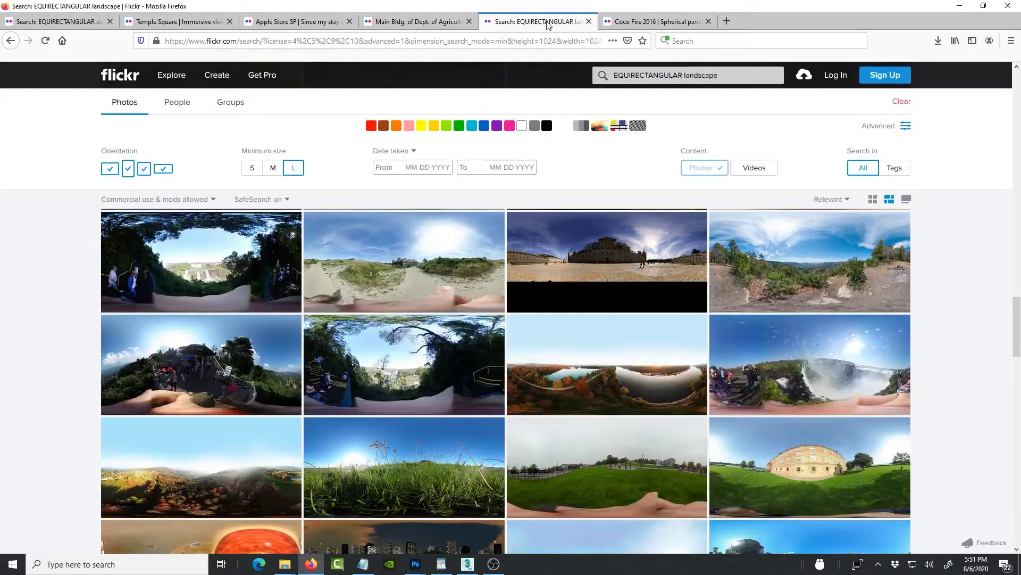
# - Examine the Coco Fire 2016 panorama along with its download sizes, description and rights information
pyautogui.click(627, 24)
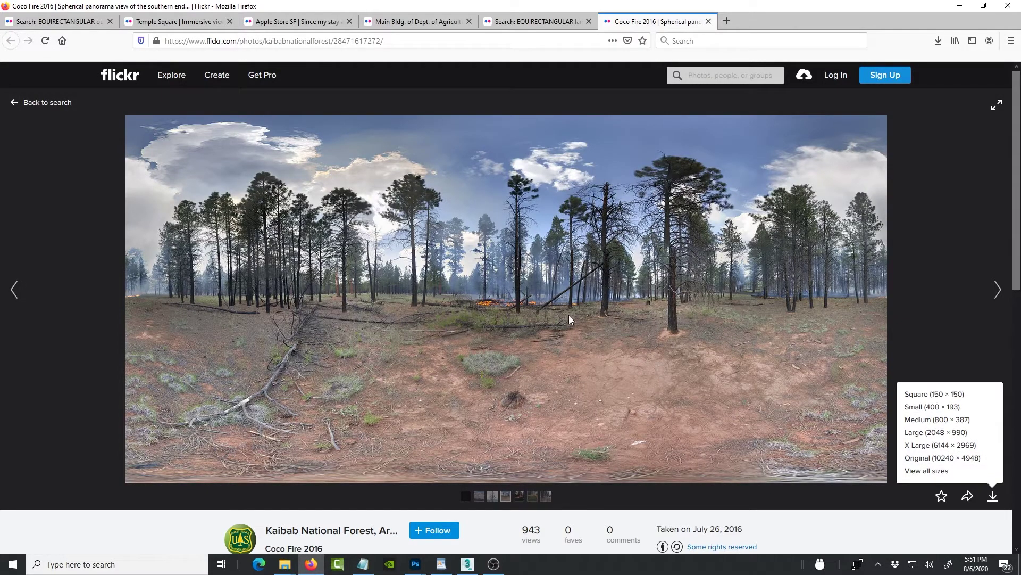
pyautogui.scroll(-3, 815, 418)
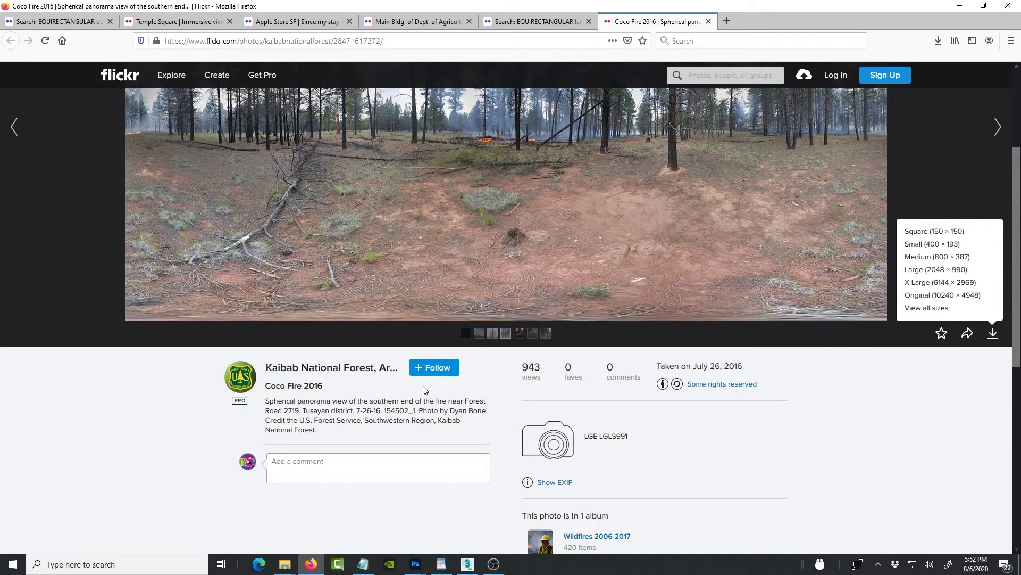
pyautogui.scroll(-2, 424, 390)
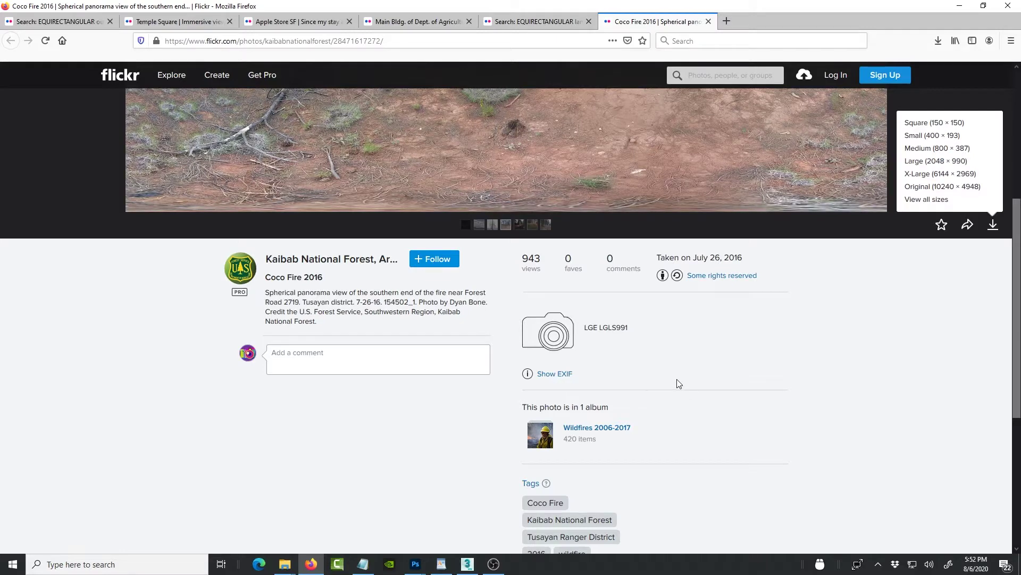
pyautogui.scroll(5, 691, 381)
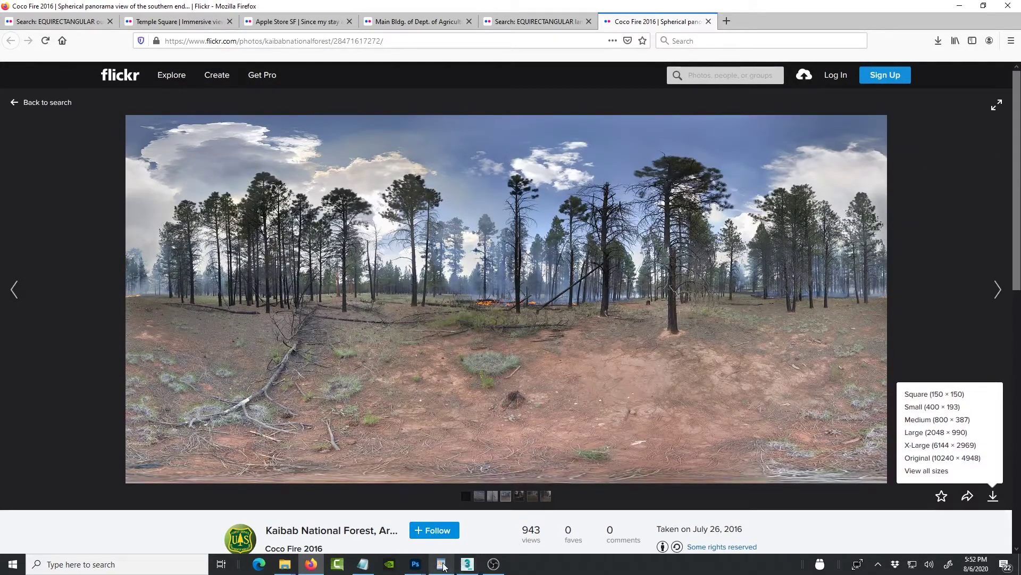
# - Switch to Photoshop and inspect the detail of the trees, smoke and ground in the Coco Fire panorama at 100% zoom
pyautogui.click(417, 564)
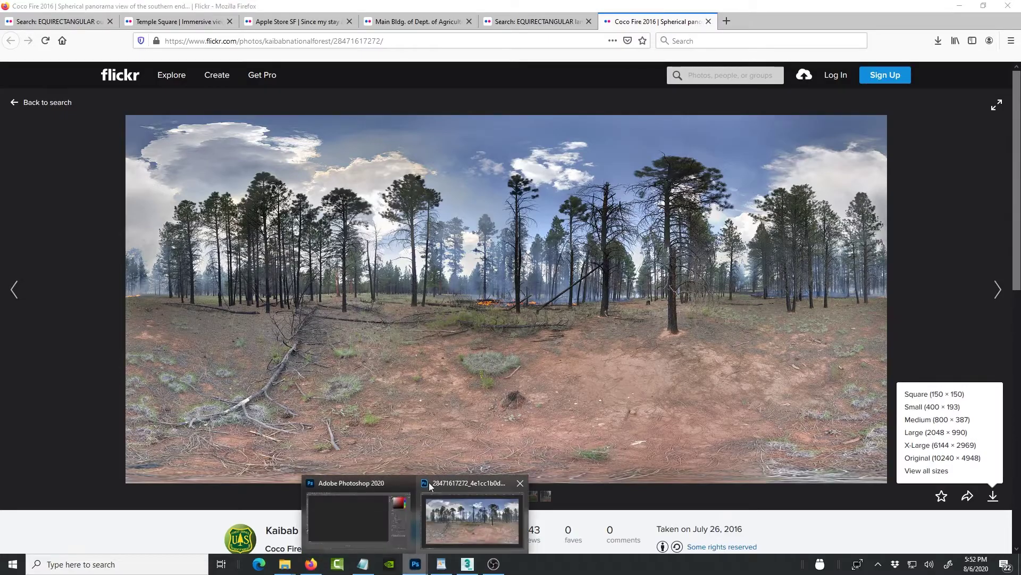
pyautogui.click(368, 503)
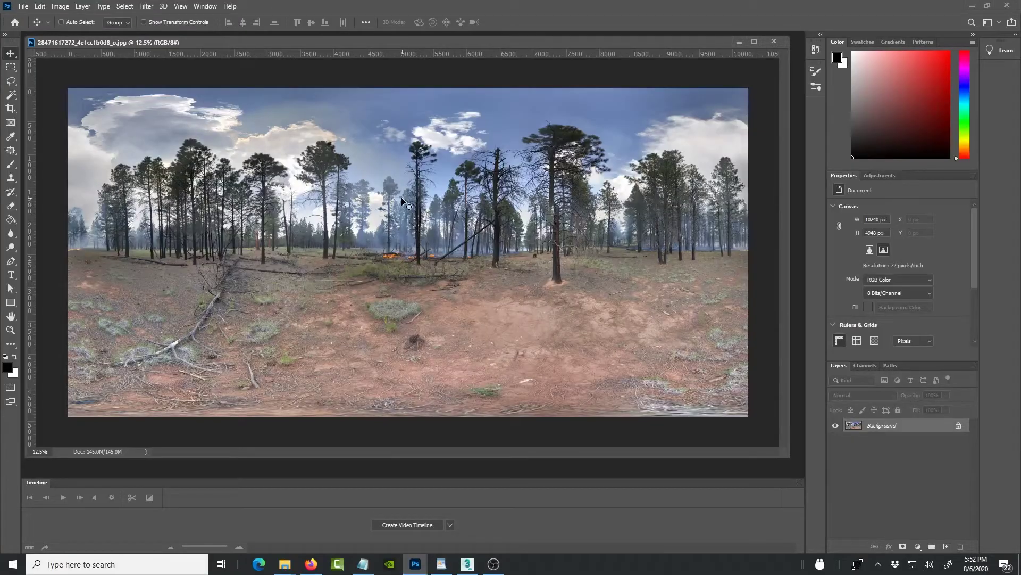
pyautogui.hotkey('ctrl', 'space')
pyautogui.keyDown('ctrl'); pyautogui.moveTo(472, 192); pyautogui.dragTo(472, 192); pyautogui.keyUp('ctrl')
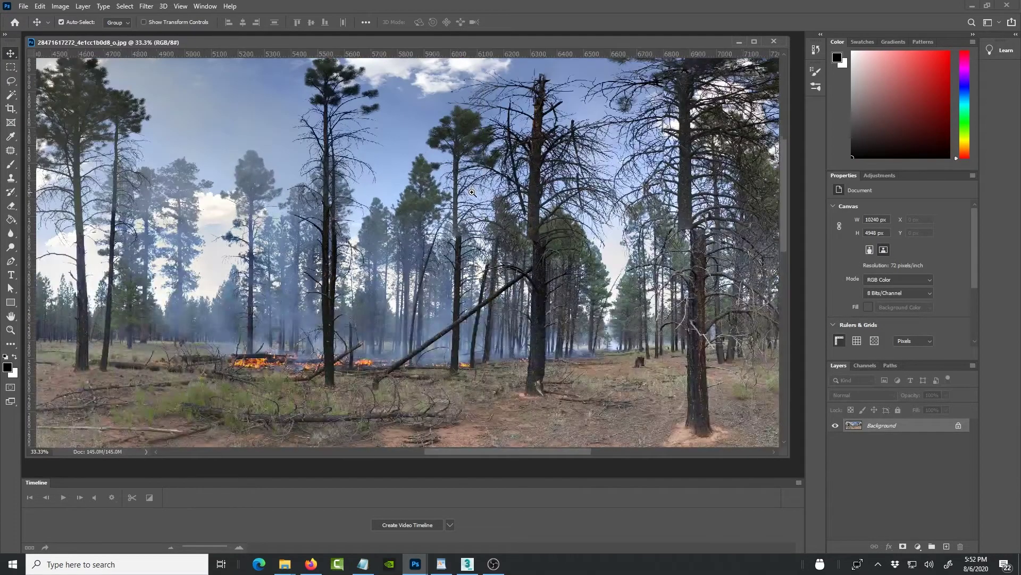
pyautogui.keyDown('ctrl'); pyautogui.click(472, 192); pyautogui.keyUp('ctrl')
pyautogui.keyDown('ctrl'); pyautogui.click(472, 192); pyautogui.keyUp('ctrl')
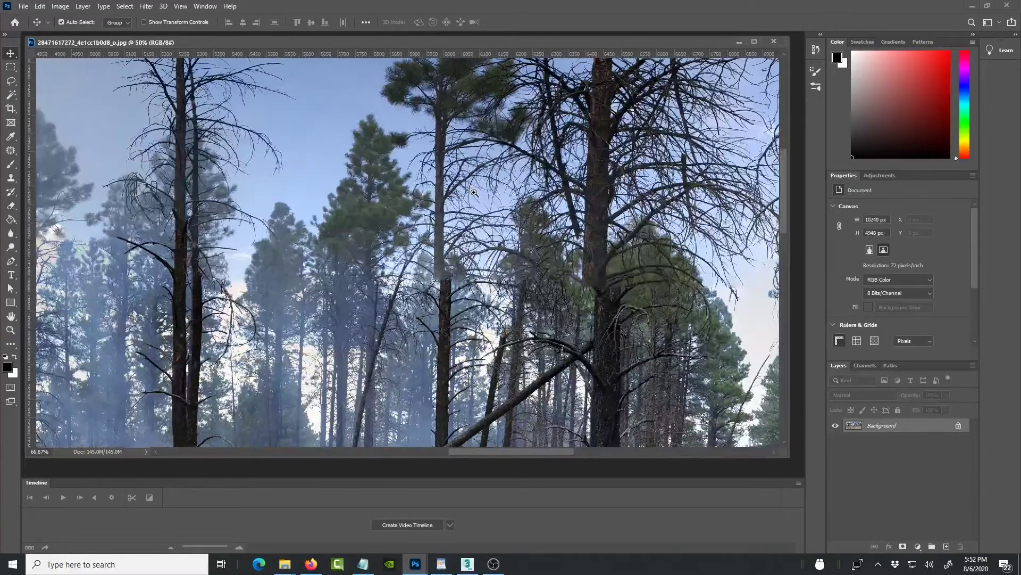
pyautogui.keyDown('ctrl'); pyautogui.click(474, 192); pyautogui.keyUp('ctrl')
pyautogui.scroll(-5, 574, 306)
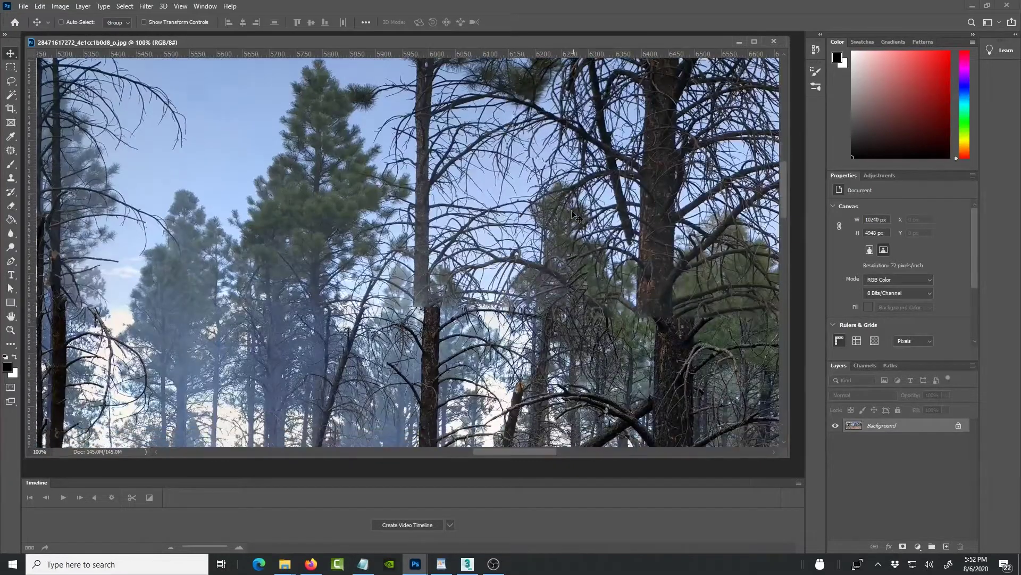
pyautogui.scroll(-5, 574, 306)
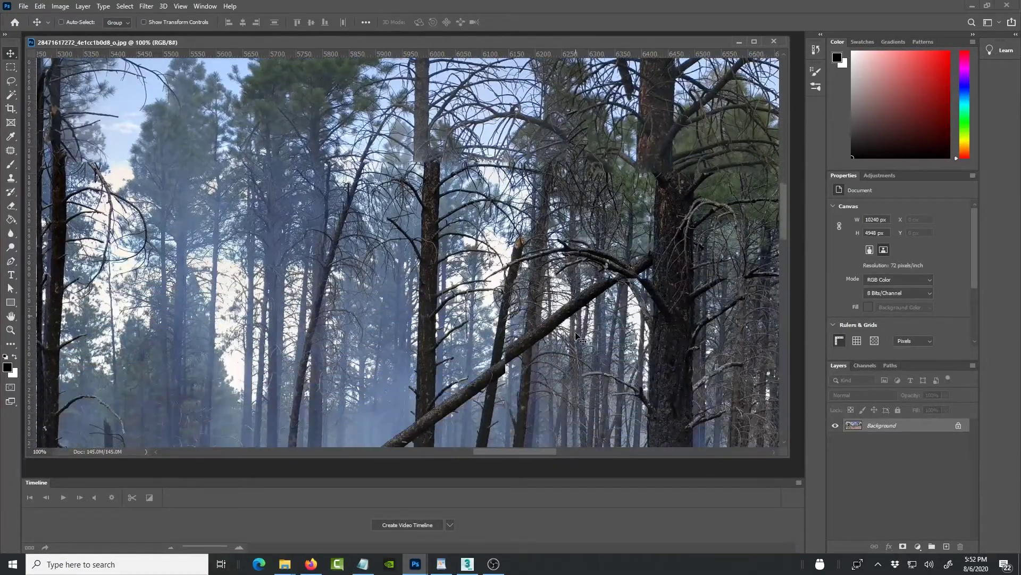
pyautogui.scroll(-5, 660, 317)
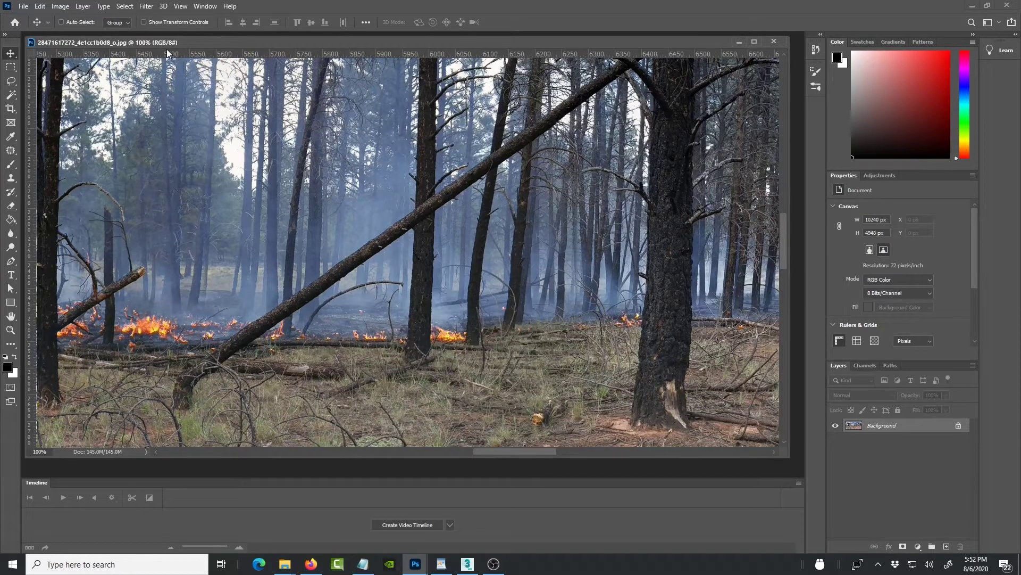
# - Convert the forest panorama to 32 Bits/Channel, and dismiss the Save As dialog without saving
pyautogui.click(59, 7)
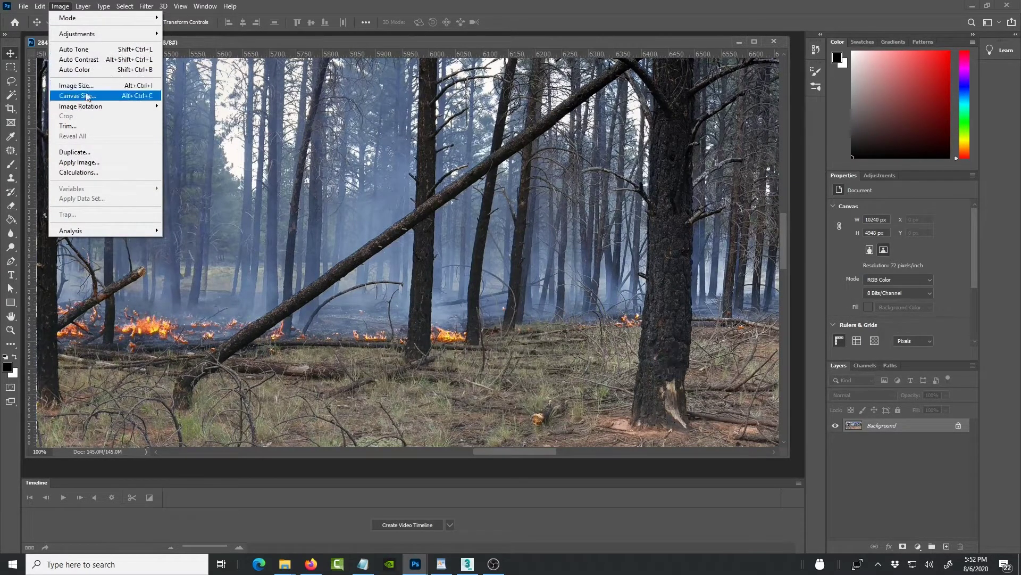
pyautogui.moveTo(77, 34)
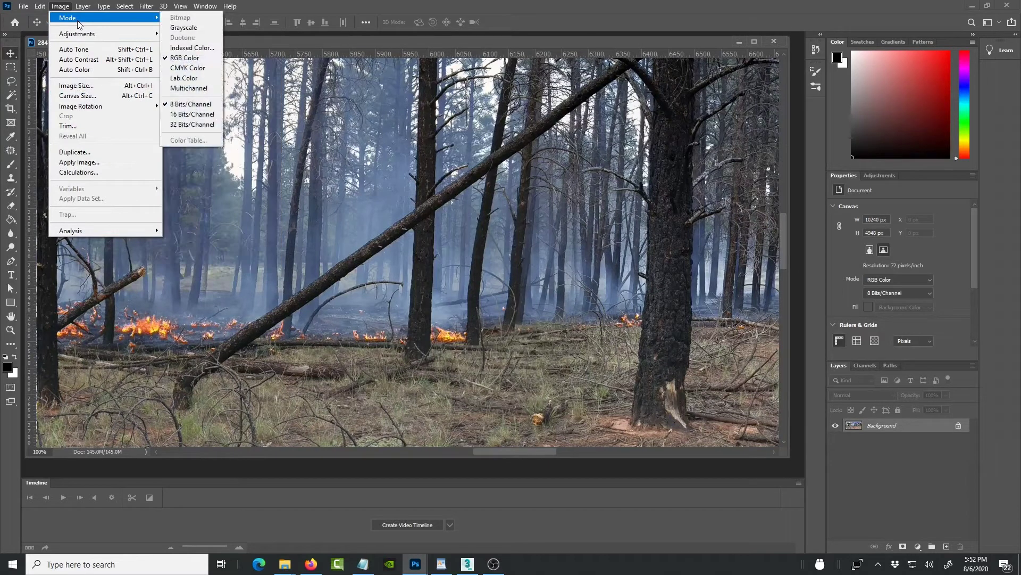
pyautogui.click(196, 126)
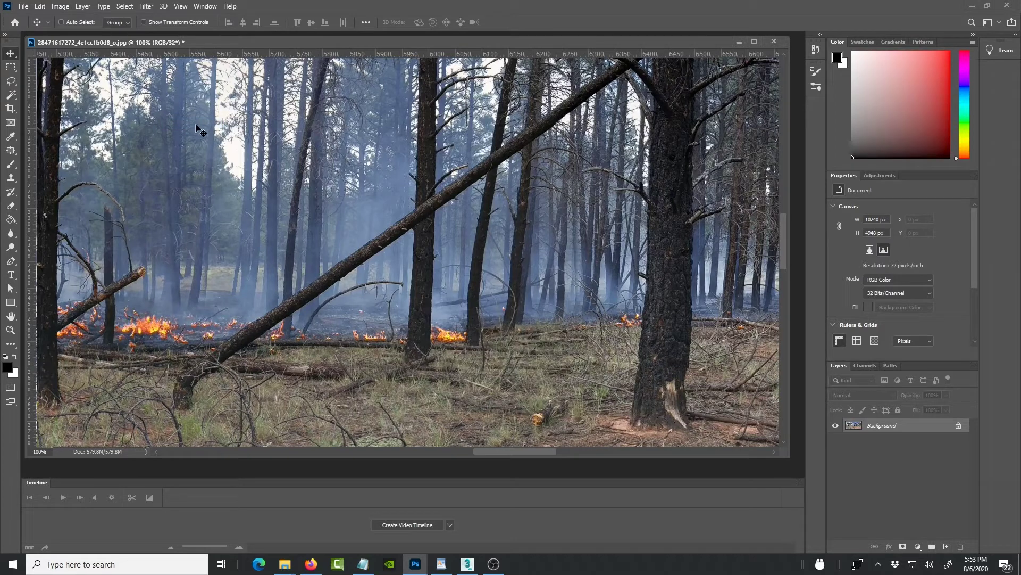
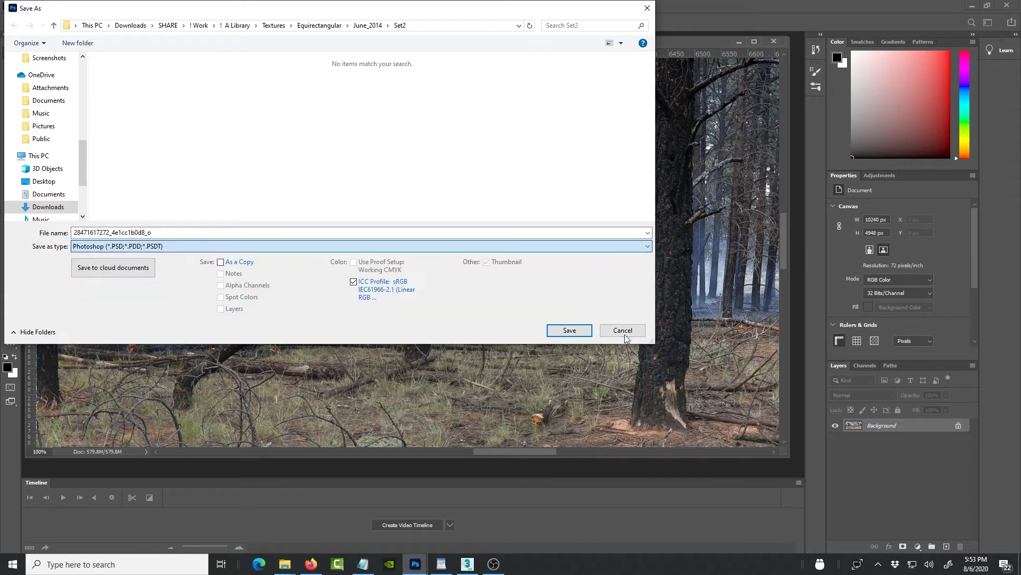
pyautogui.click(626, 335)
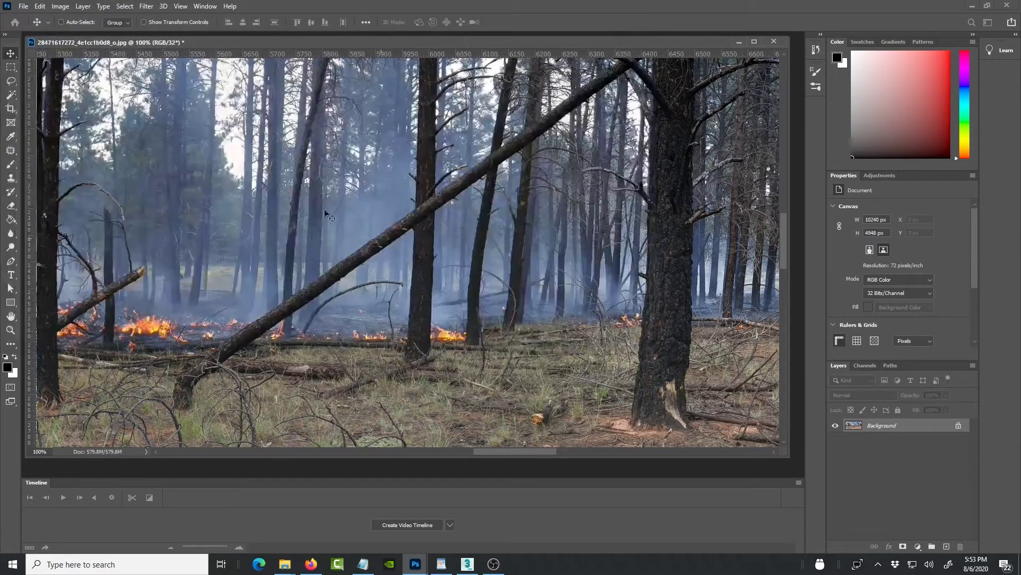
# - Convert the 32-bit forest panorama to 16 Bits/Channel
pyautogui.click(67, 7)
pyautogui.moveTo(57, 18)
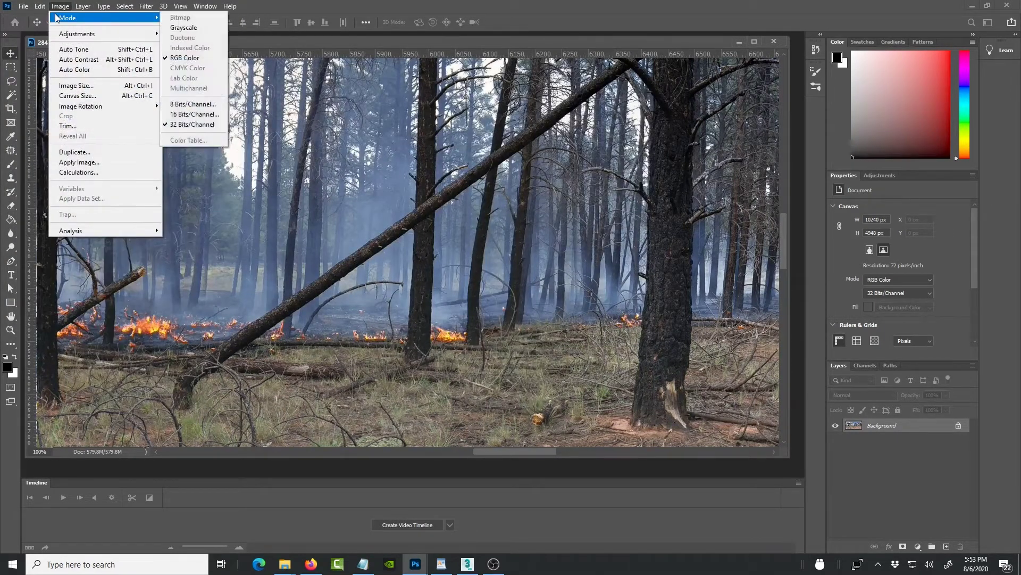
pyautogui.click(190, 109)
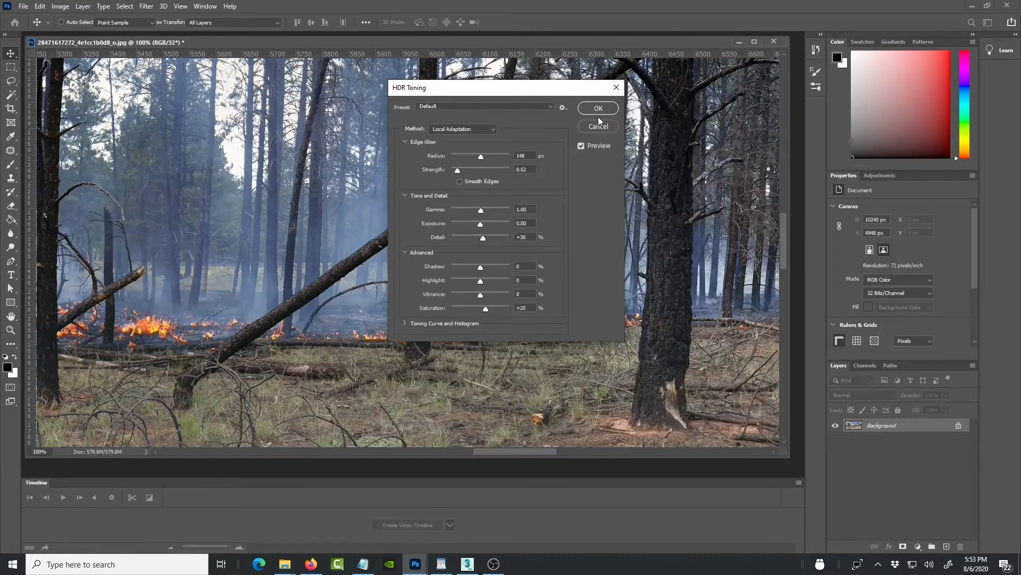
pyautogui.click(600, 127)
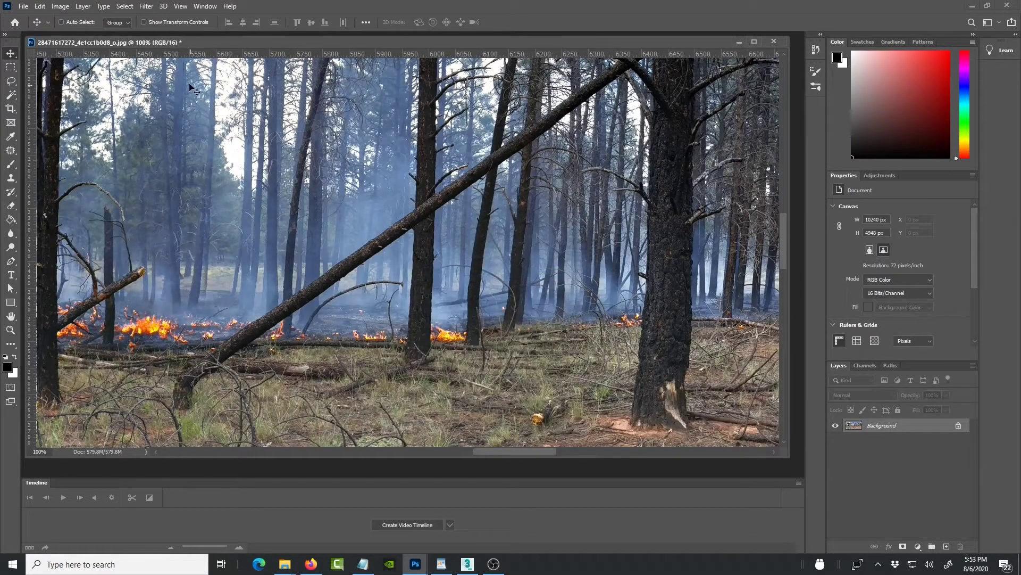
# - Convert the forest panorama to 8 Bits/Channel
pyautogui.click(60, 6)
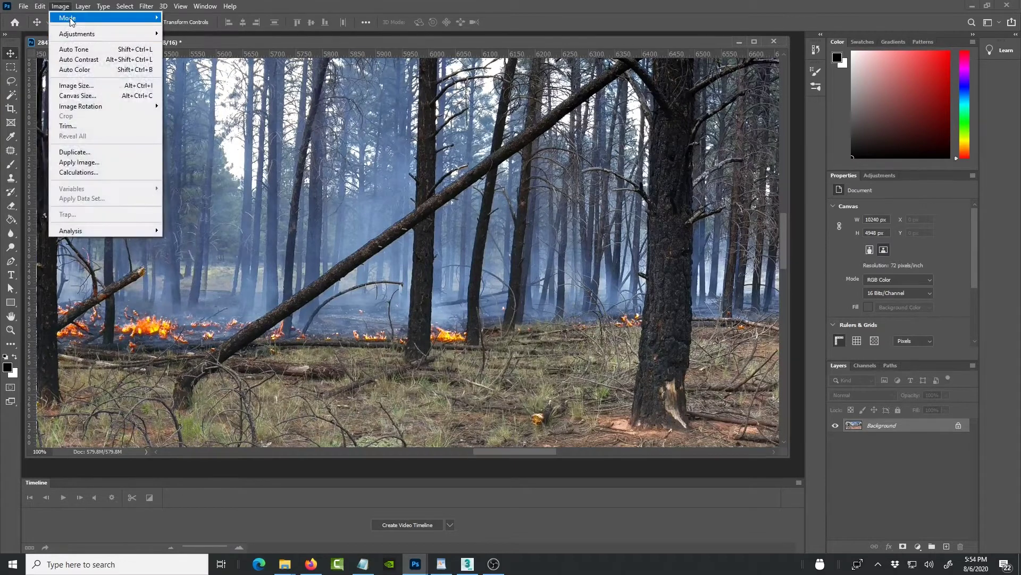
pyautogui.moveTo(70, 21)
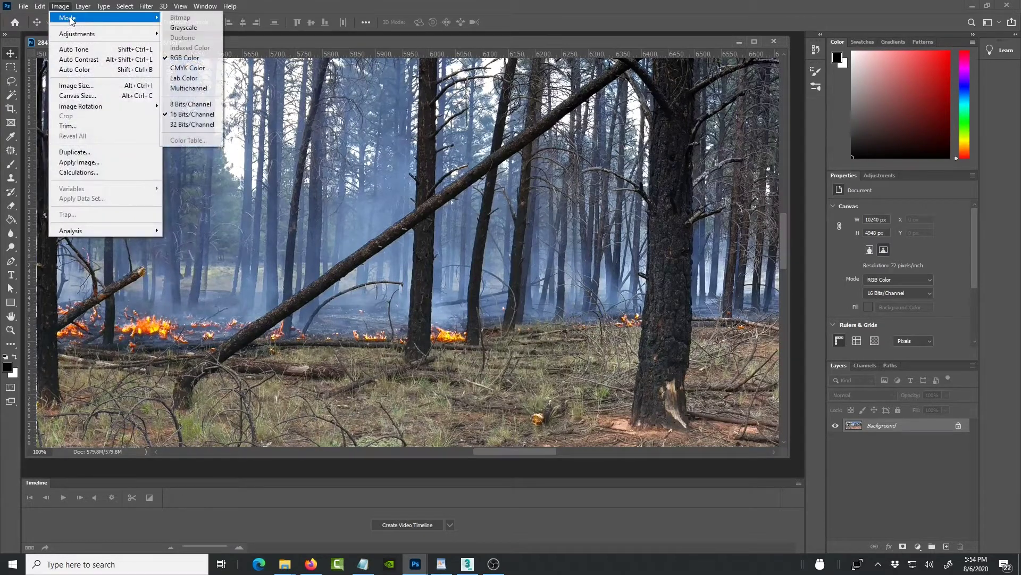
pyautogui.click(189, 104)
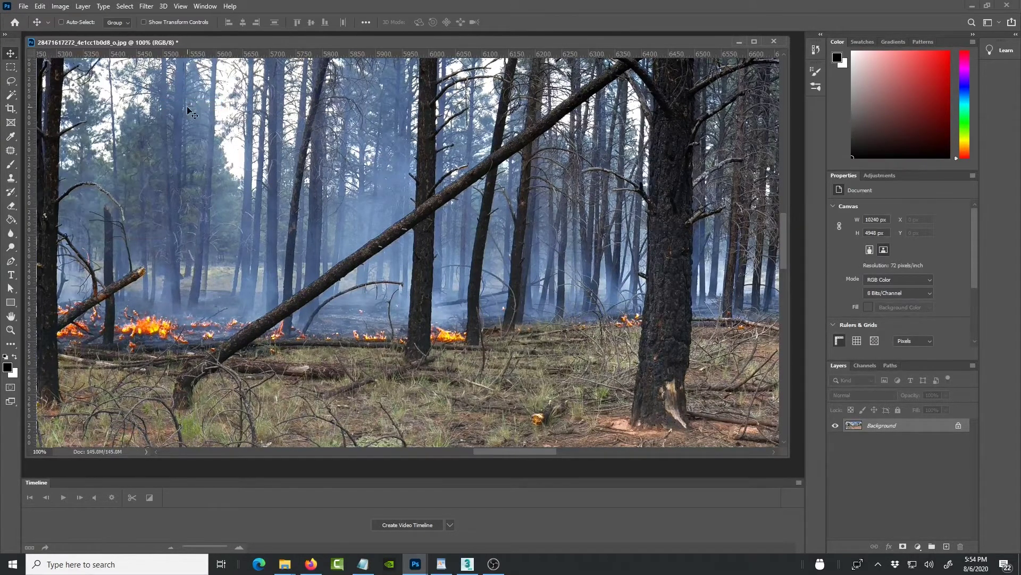
# - Check which file formats the 8-bit forest panorama can be saved in on the computer, without saving it
pyautogui.click(24, 7)
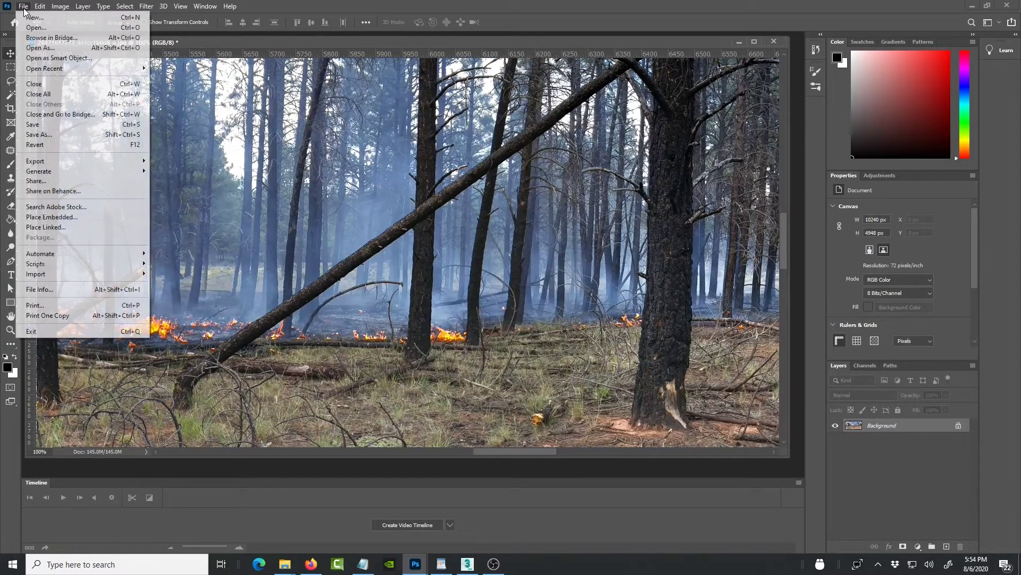
pyautogui.click(40, 134)
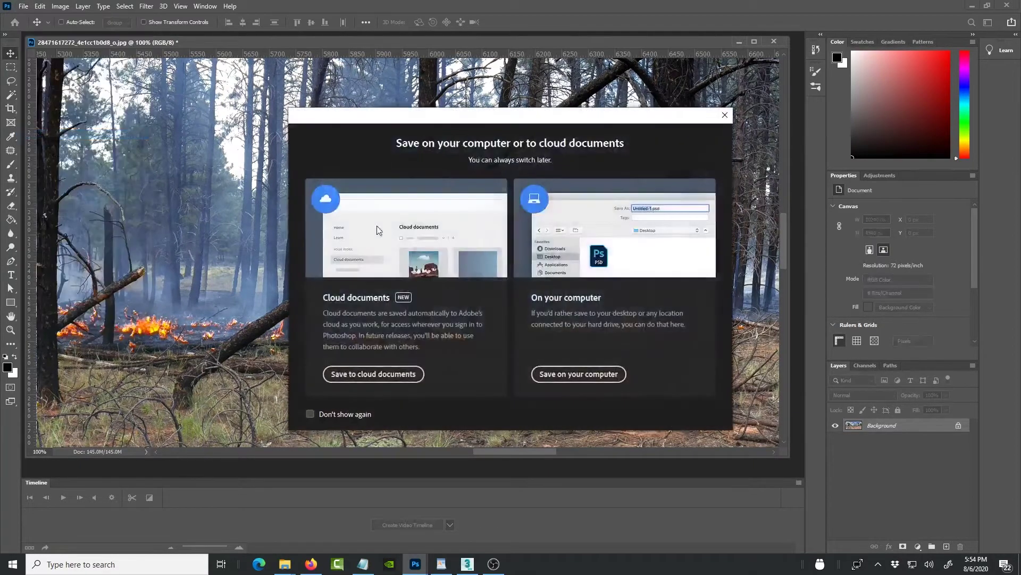
pyautogui.click(585, 375)
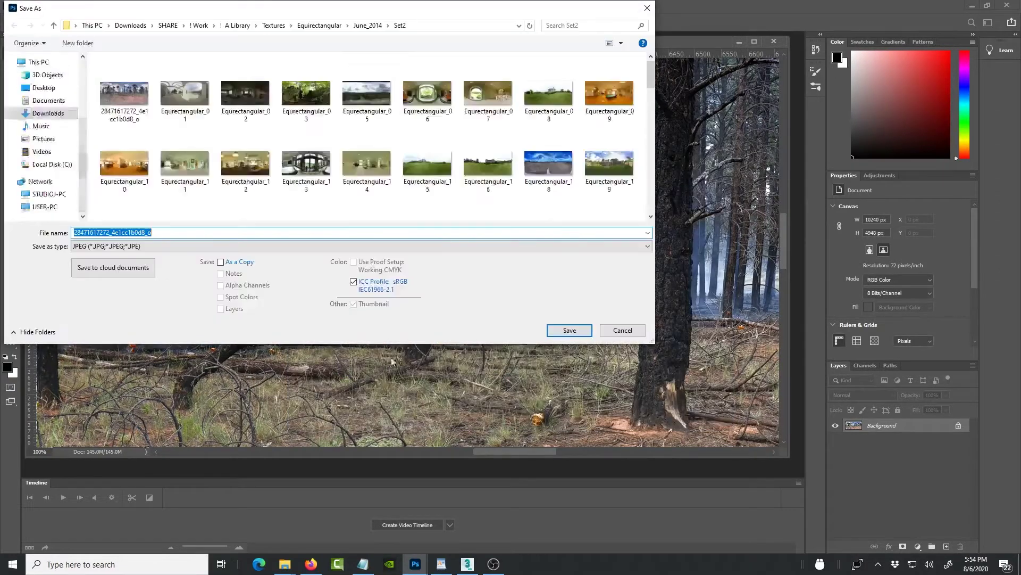
pyautogui.click(186, 245)
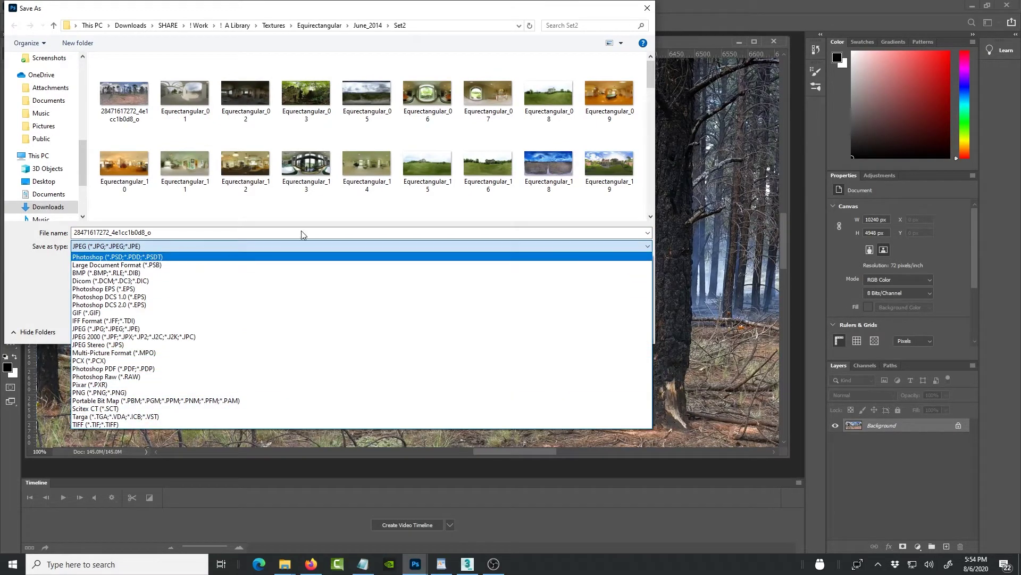
pyautogui.click(41, 272)
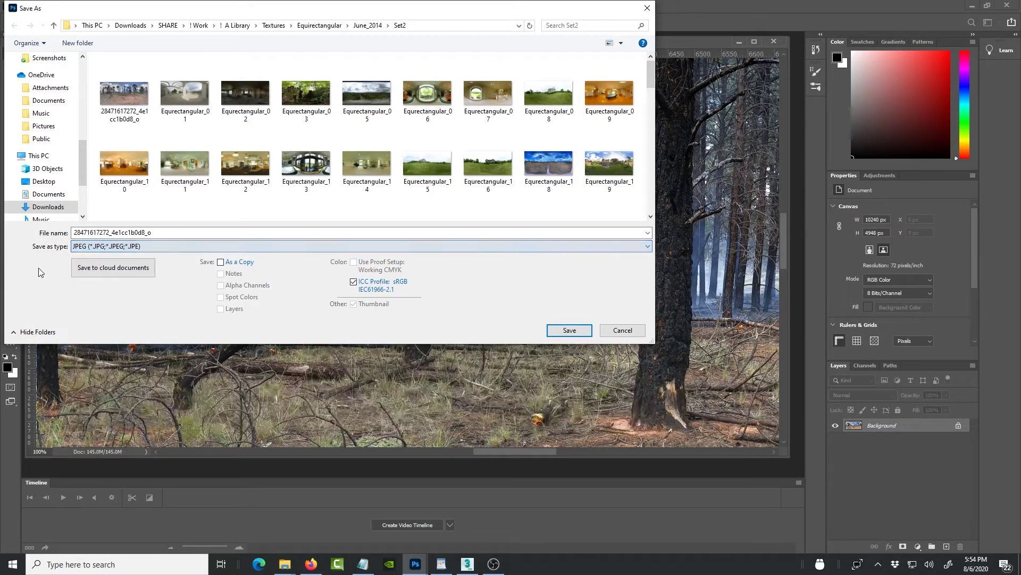
pyautogui.click(623, 331)
# - Convert the forest panorama to 32 Bits/Channel
pyautogui.click(60, 7)
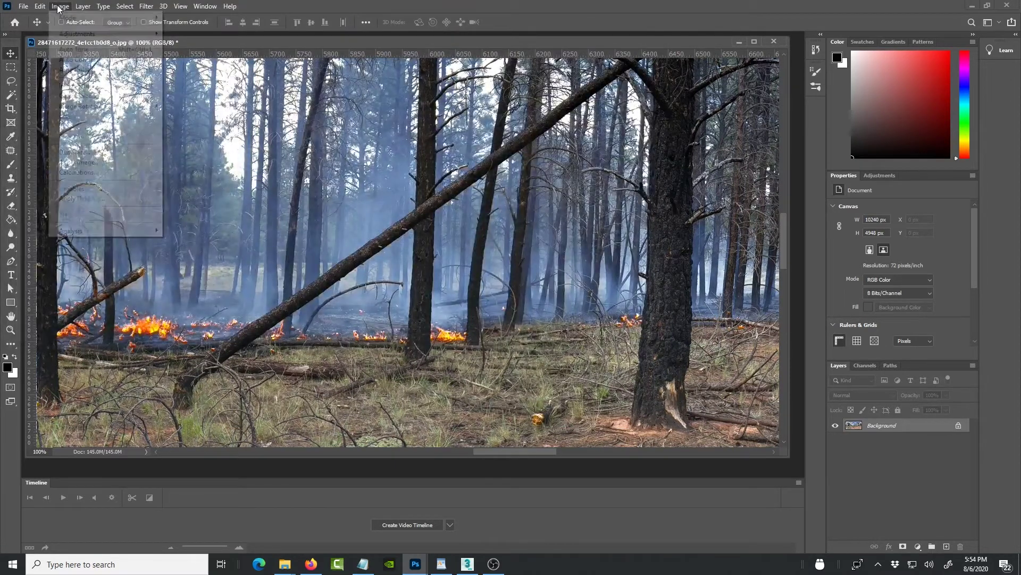
pyautogui.moveTo(62, 18)
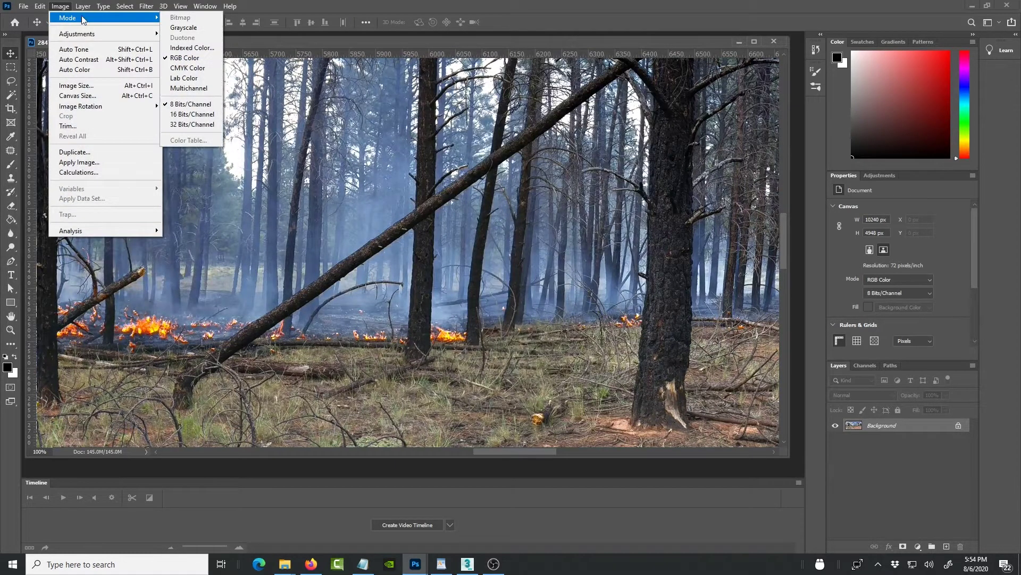
pyautogui.click(193, 124)
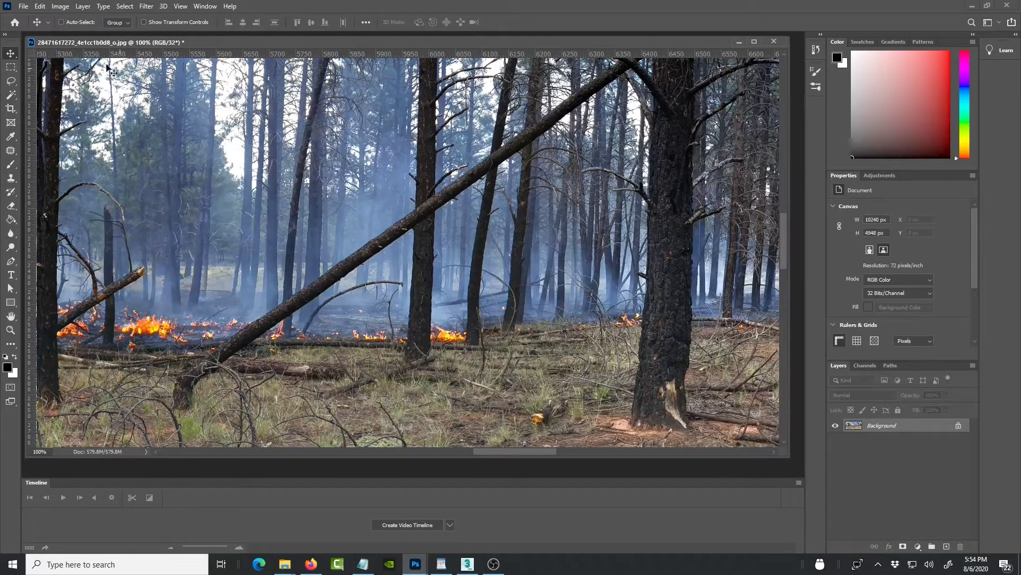
# - Start saving the 32-bit panorama under a new name on the computer, with the save-location choice set to not show again
pyautogui.click(22, 6)
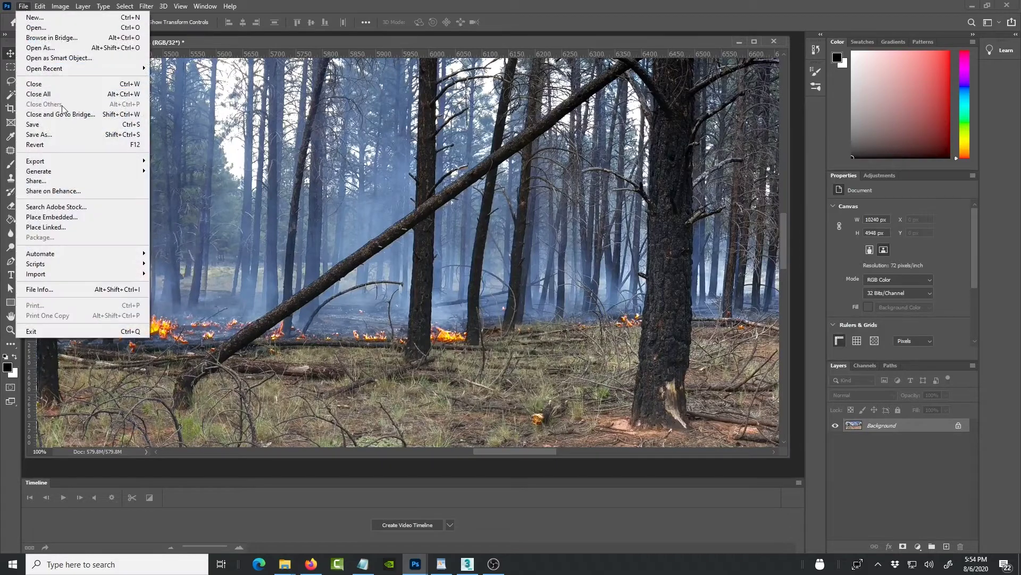
pyautogui.click(40, 134)
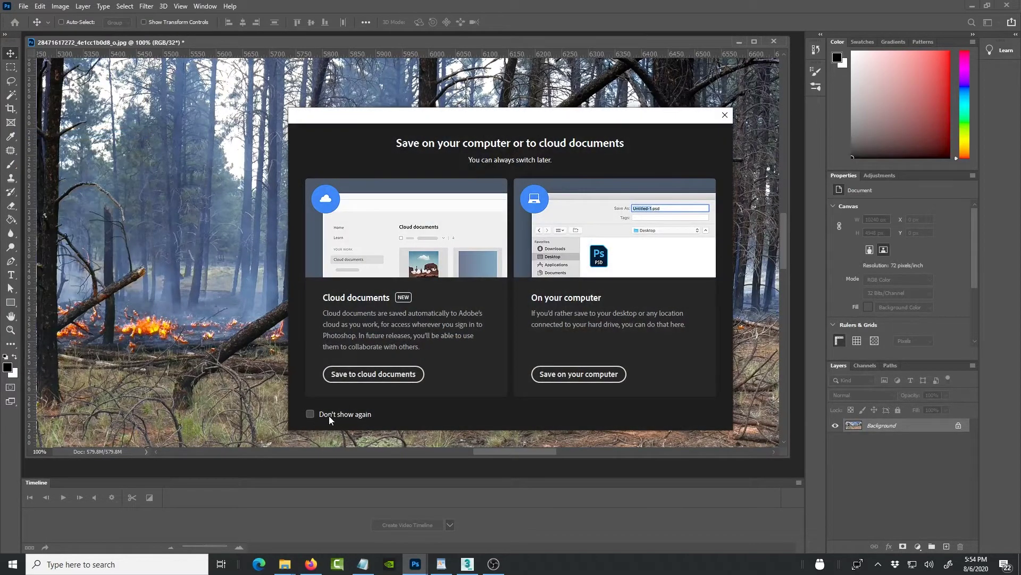
pyautogui.click(310, 414)
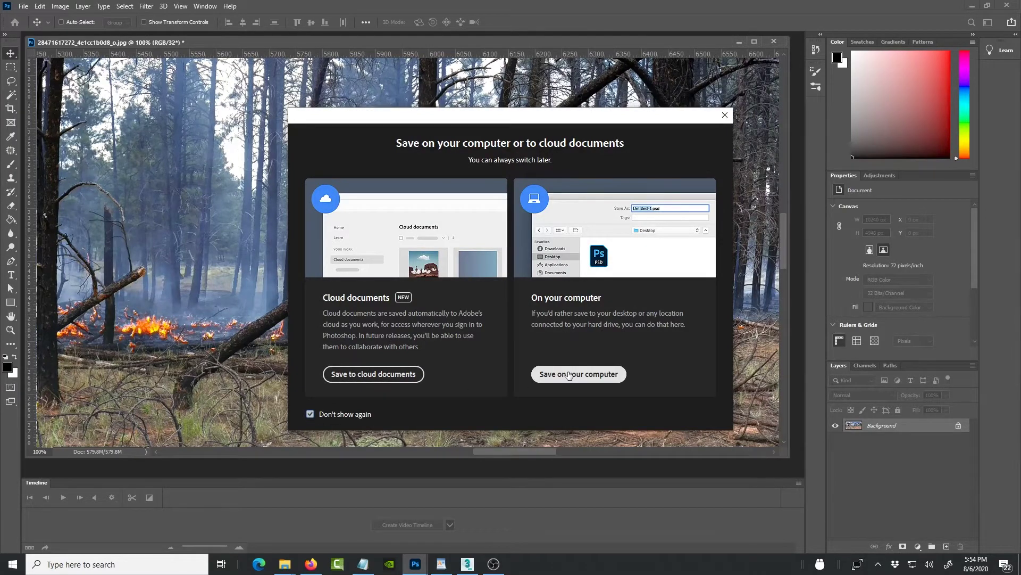
pyautogui.click(569, 374)
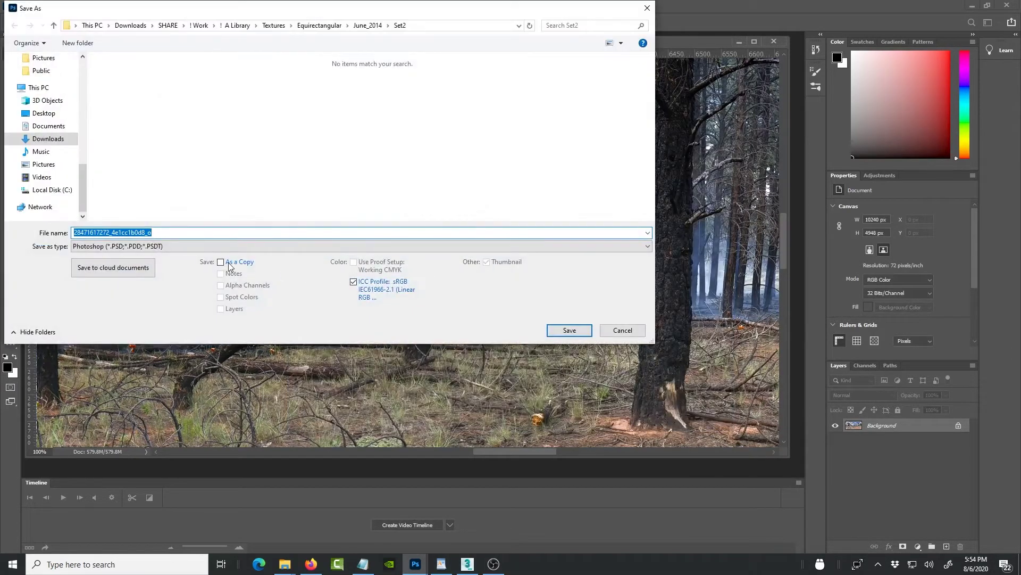
# - Save the panorama in Radiance format with the file name From_FLIK_00.hdri
pyautogui.click(184, 247)
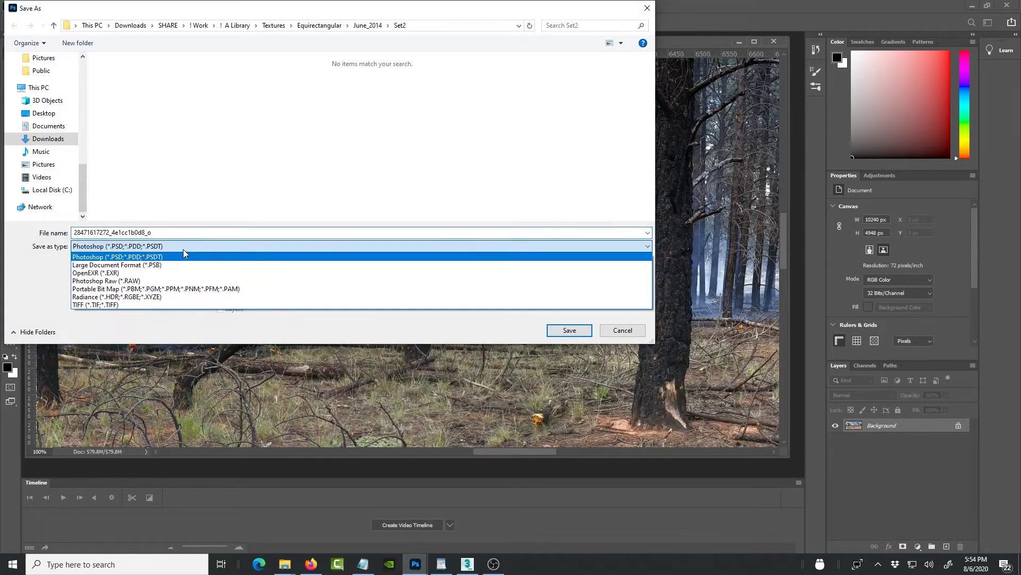
pyautogui.click(116, 297)
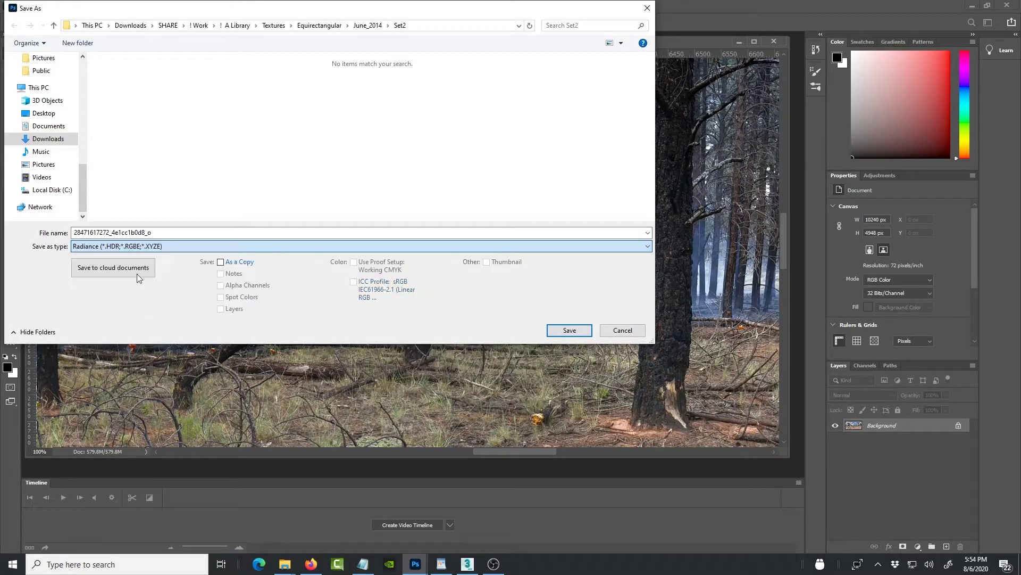
pyautogui.click(158, 232)
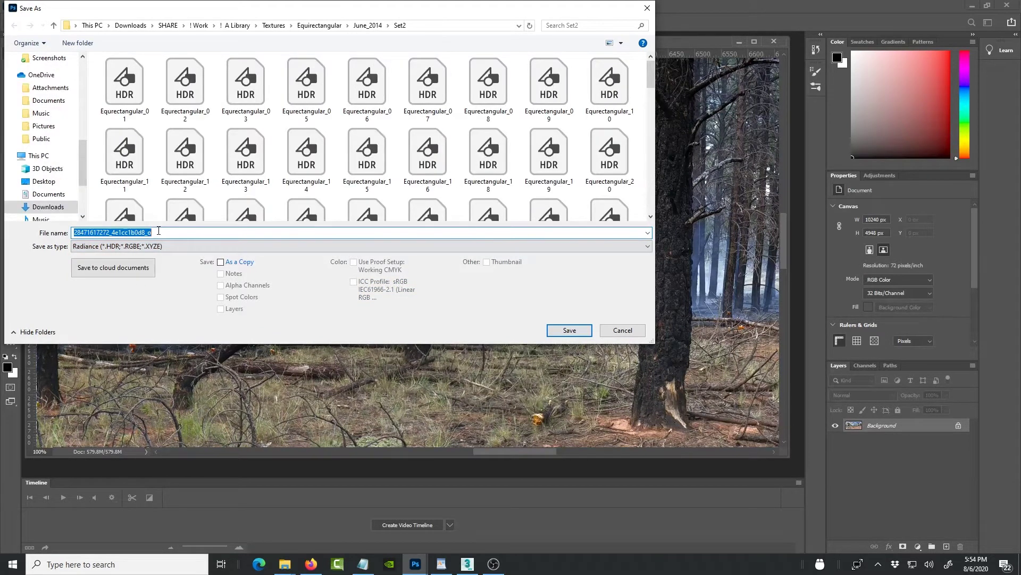
pyautogui.write('From_FLIK_00.hdri')
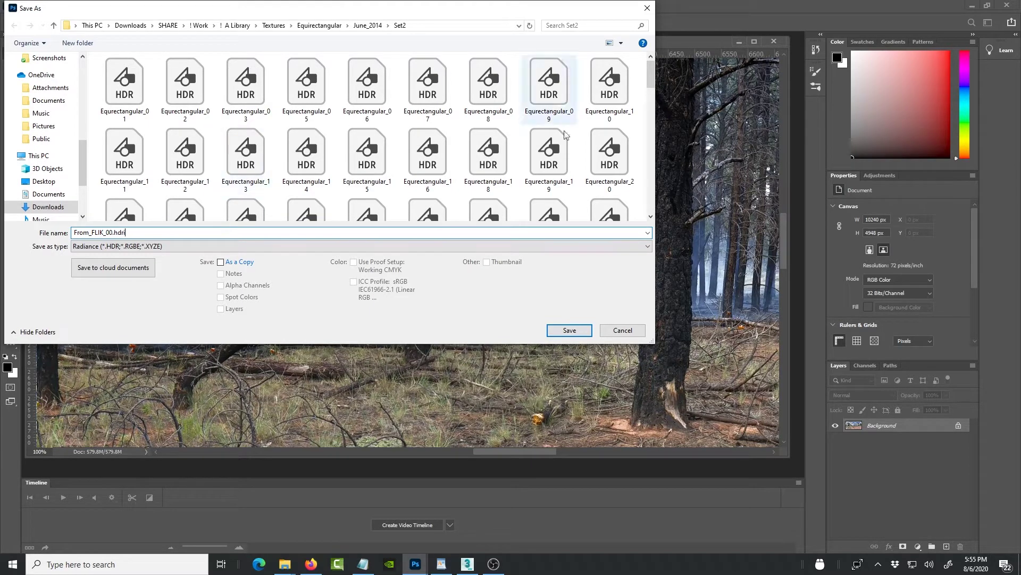
pyautogui.click(571, 335)
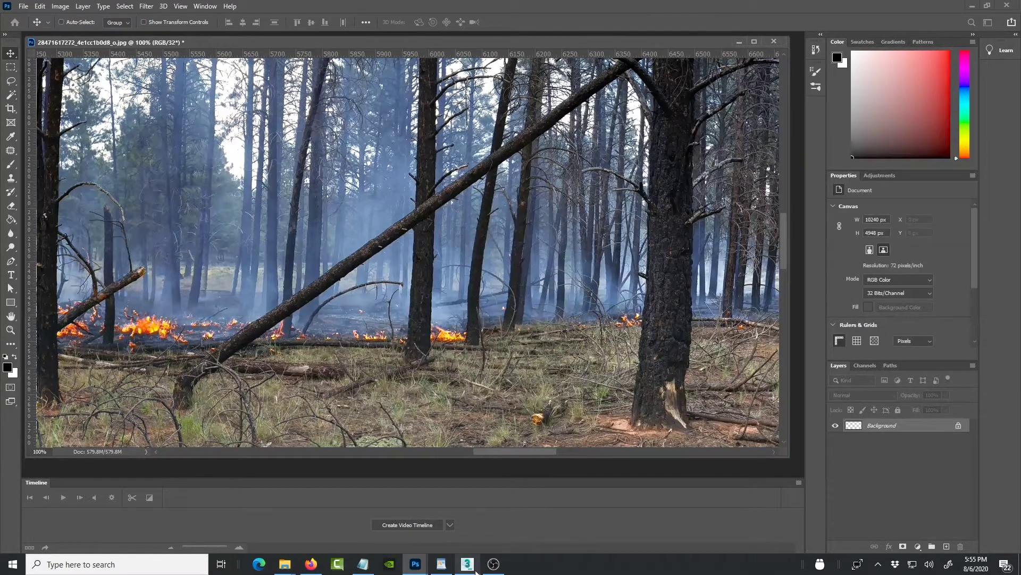
# - Switch to the Mini Cooper scene in 3ds Max and orbit the camera to the car's side
pyautogui.moveTo(471, 563)
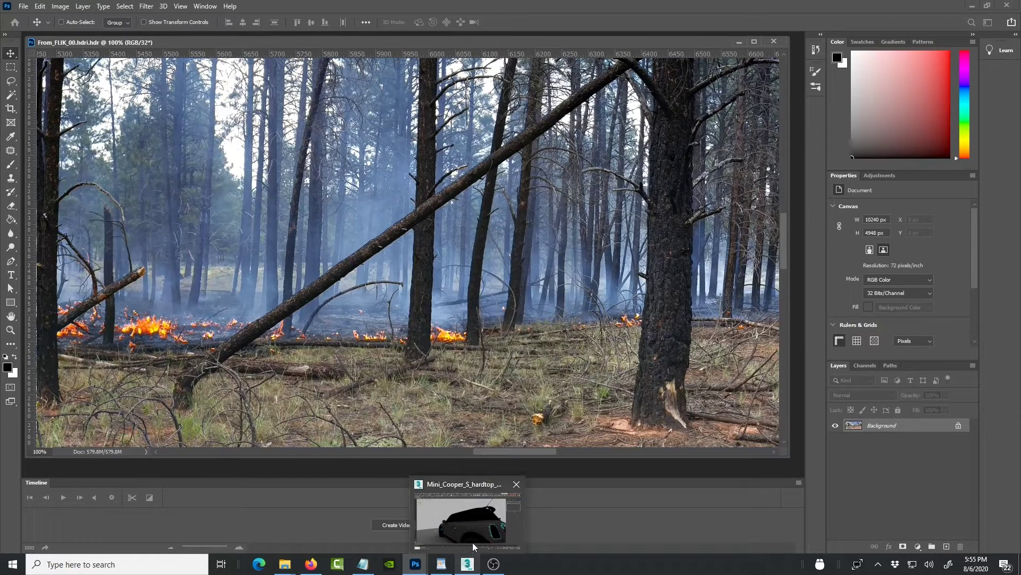
pyautogui.click(467, 488)
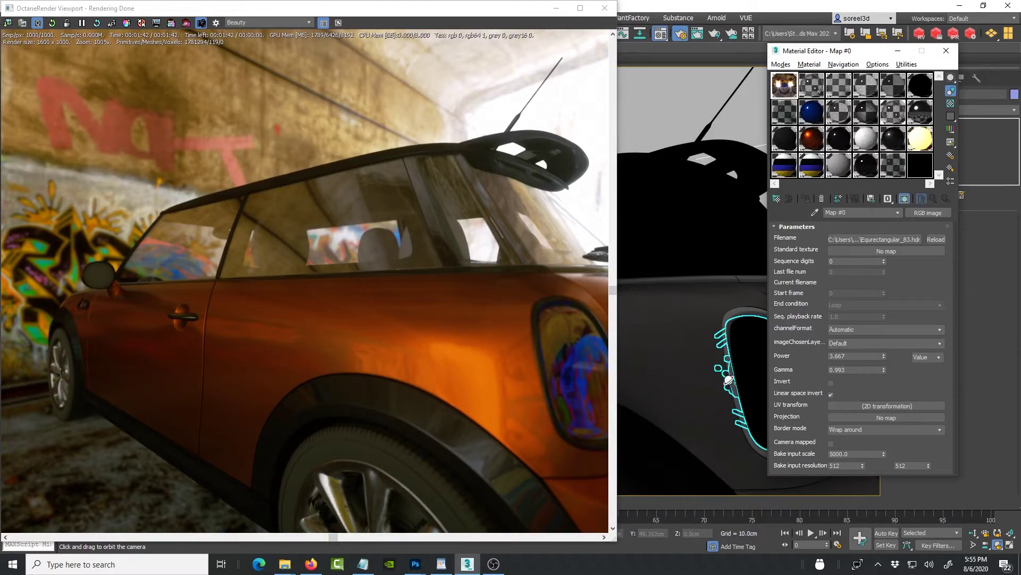
pyautogui.keyDown('alt'); pyautogui.moveTo(664, 342); pyautogui.dragTo(814, 192, button='middle'); pyautogui.keyUp('alt')
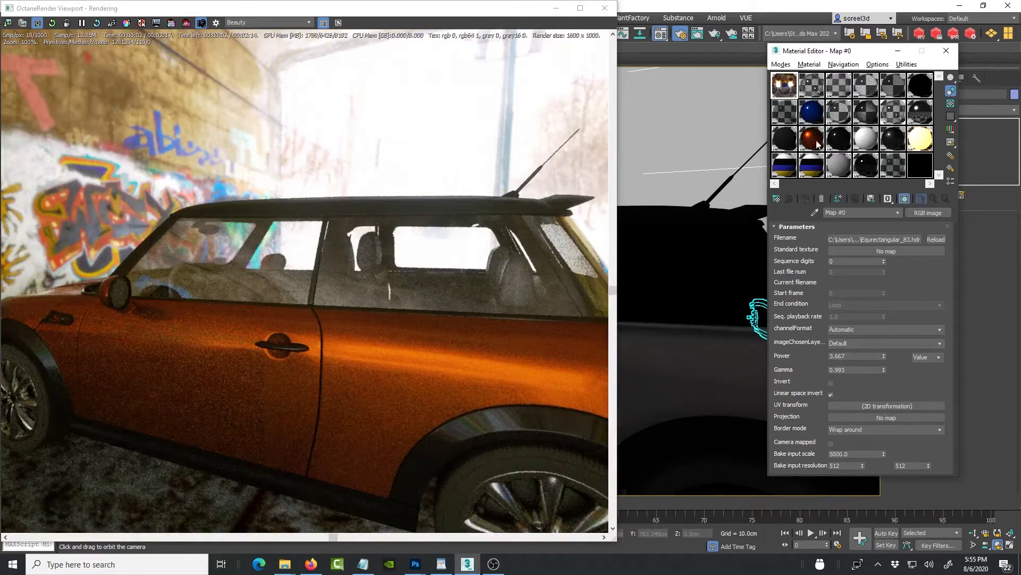
pyautogui.click(912, 239)
pyautogui.click(908, 241)
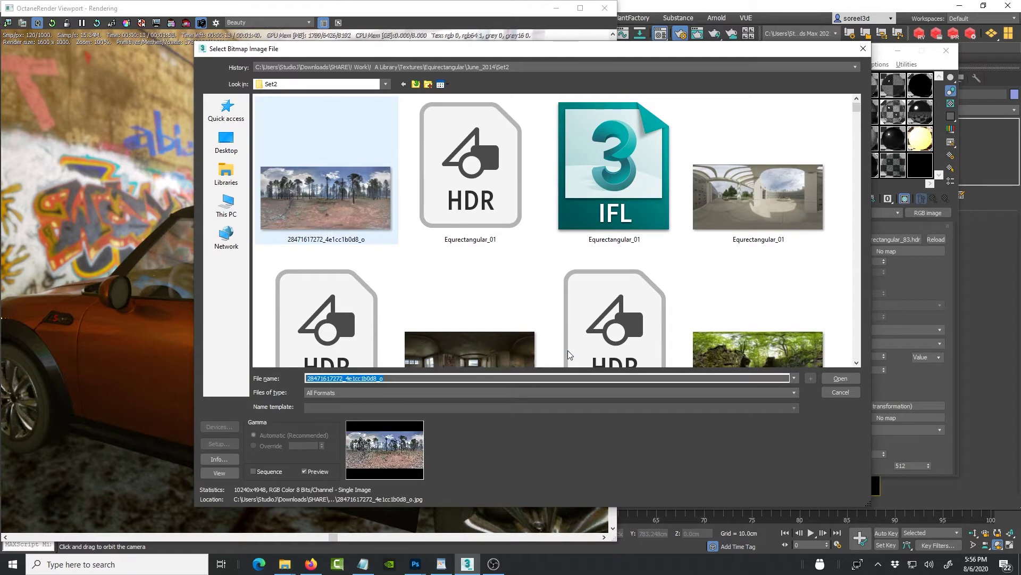
pyautogui.press('Return')
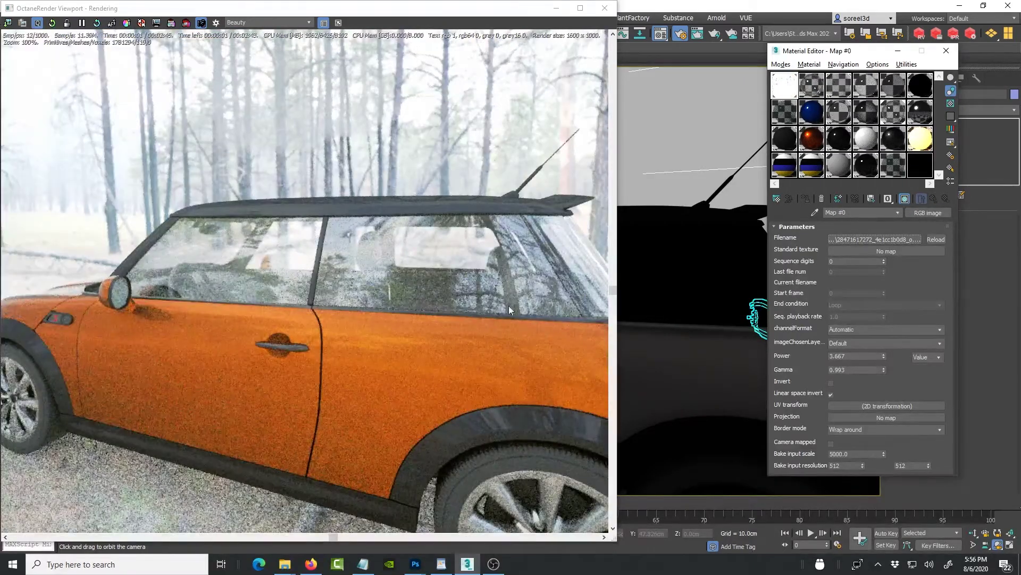
pyautogui.keyDown('alt'); pyautogui.moveTo(744, 273); pyautogui.dragTo(753, 303, button='middle'); pyautogui.keyUp('alt')
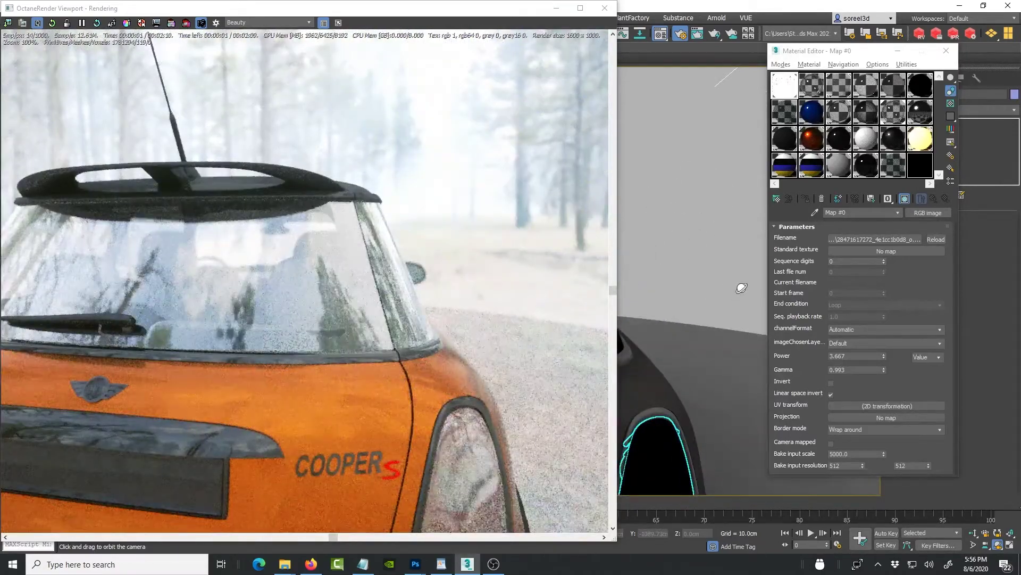
pyautogui.keyDown('alt'); pyautogui.moveTo(700, 322); pyautogui.dragTo(667, 282, button='middle'); pyautogui.keyUp('alt')
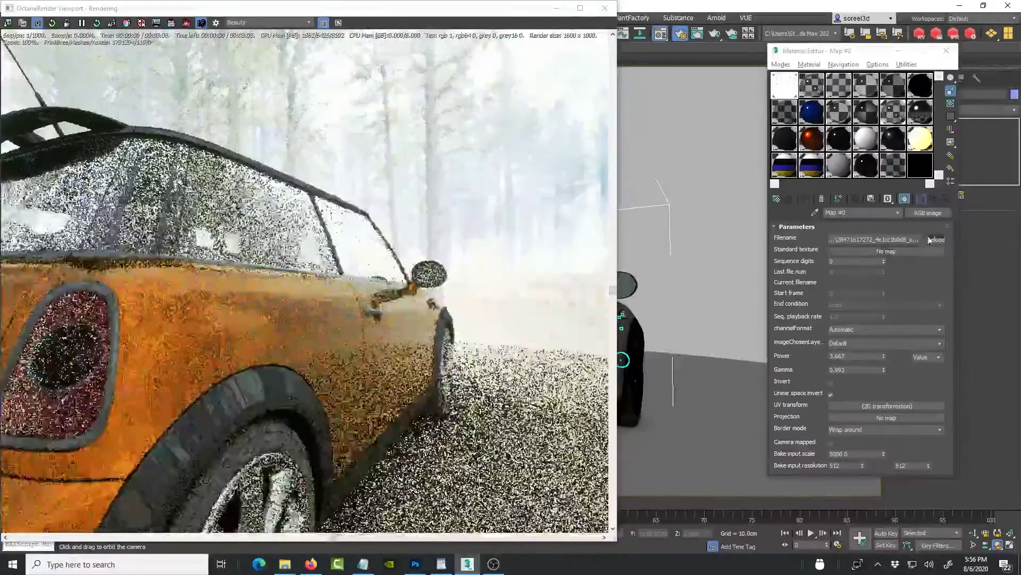
# - Replace the Map #0 image file with From_FLIK_00.hdri from the Set2 folder, loaded as Real Pixels (32 bpp)
pyautogui.click(895, 240)
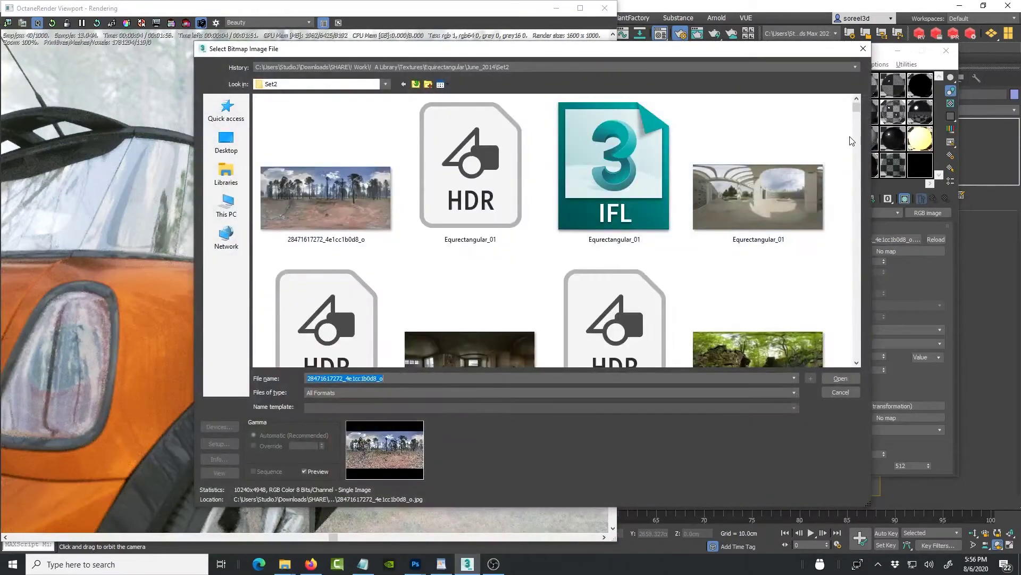
pyautogui.moveTo(858, 110); pyautogui.dragTo(857, 118)
pyautogui.moveTo(858, 122); pyautogui.dragTo(853, 368)
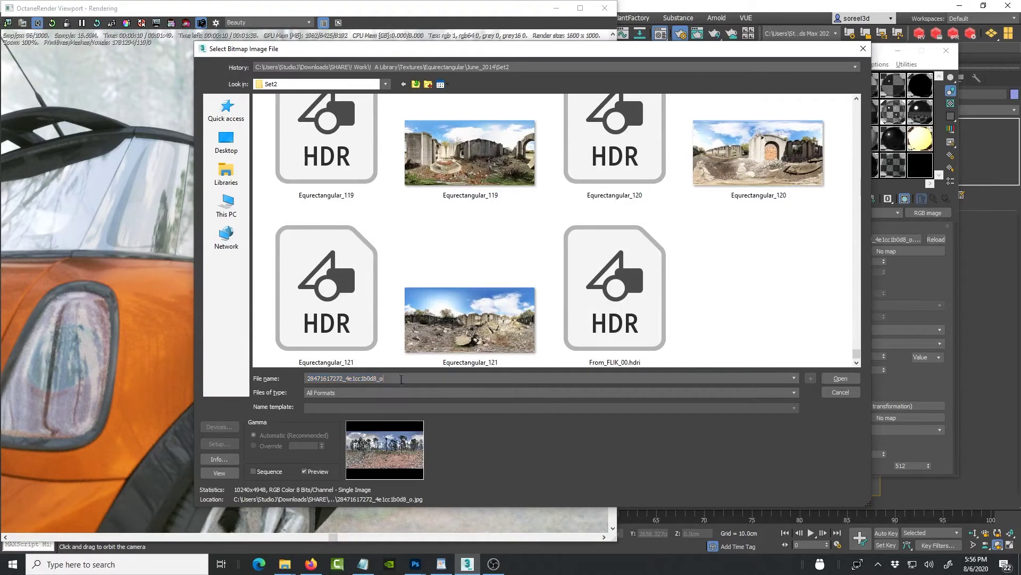
pyautogui.write('from')
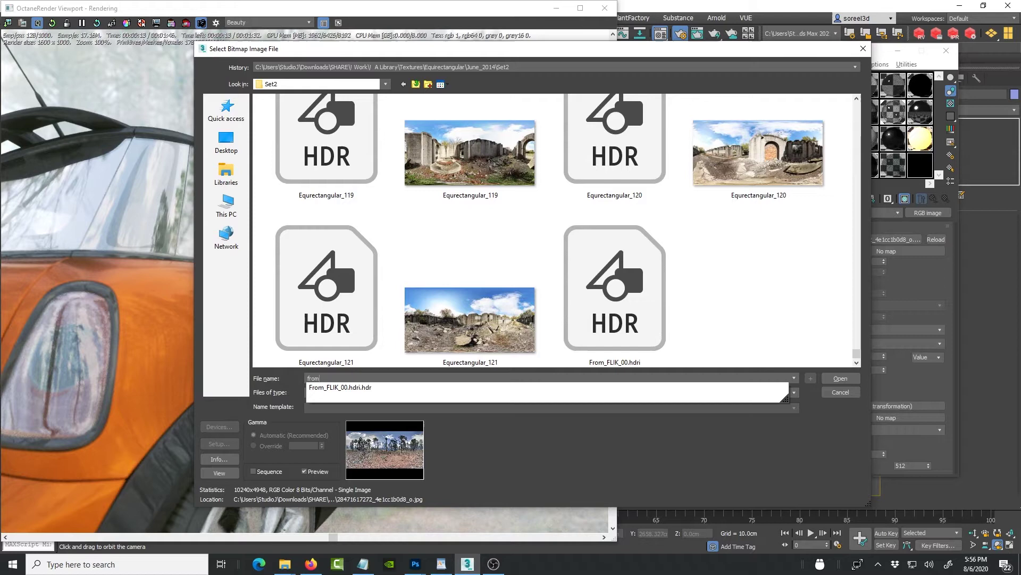
pyautogui.press('Return')
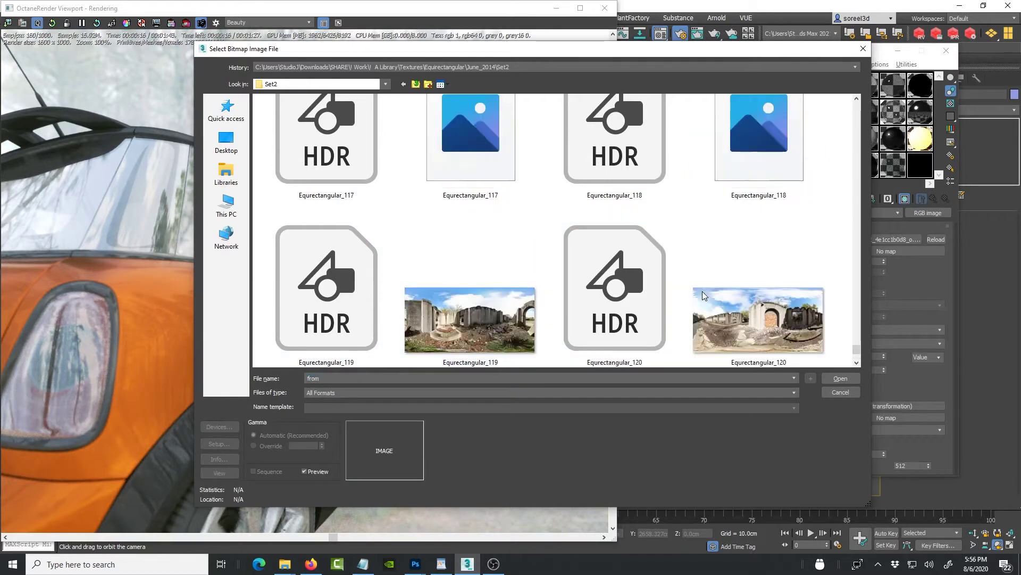
pyautogui.click(702, 291)
pyautogui.click(626, 323)
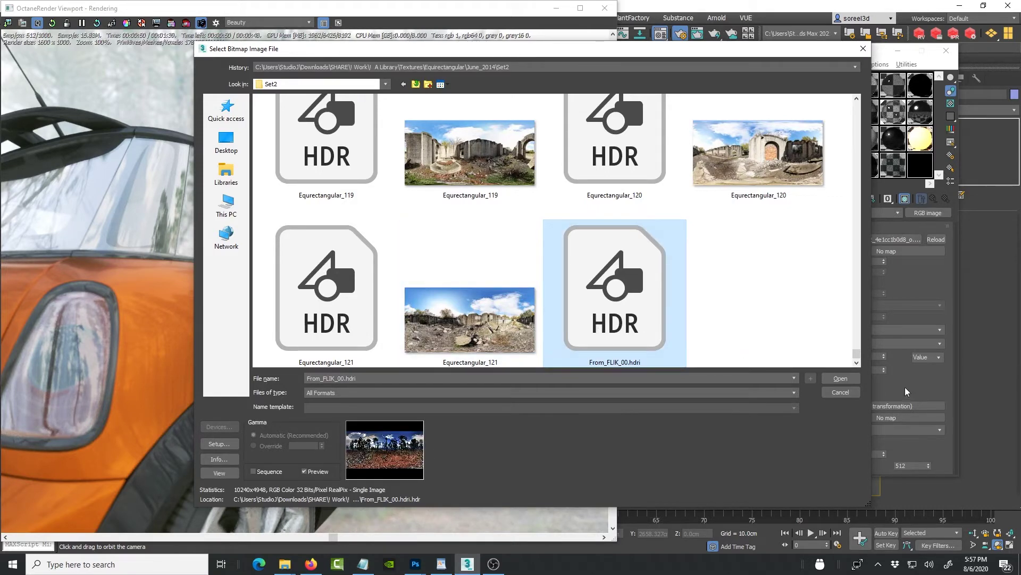
pyautogui.click(840, 378)
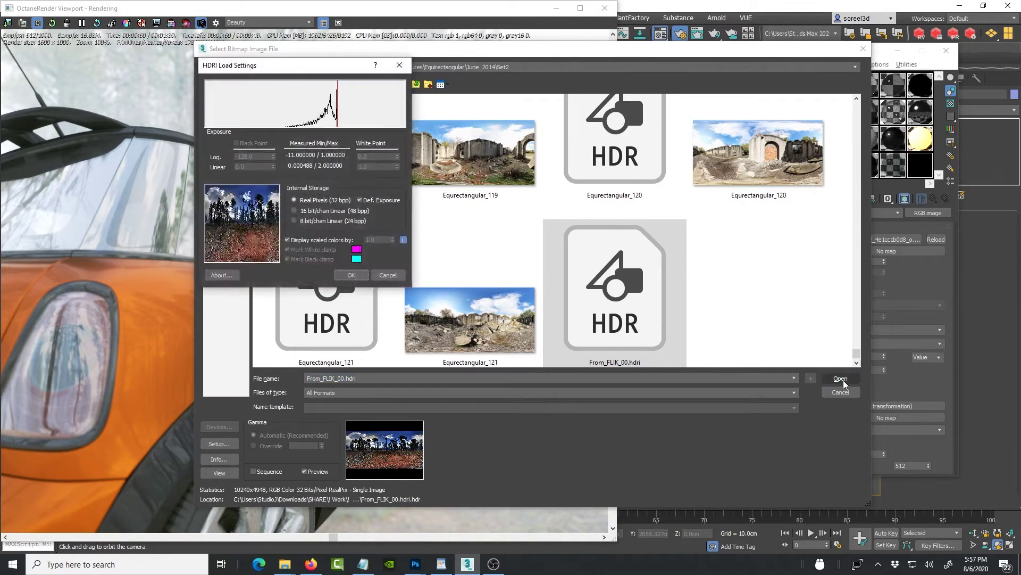
pyautogui.click(356, 275)
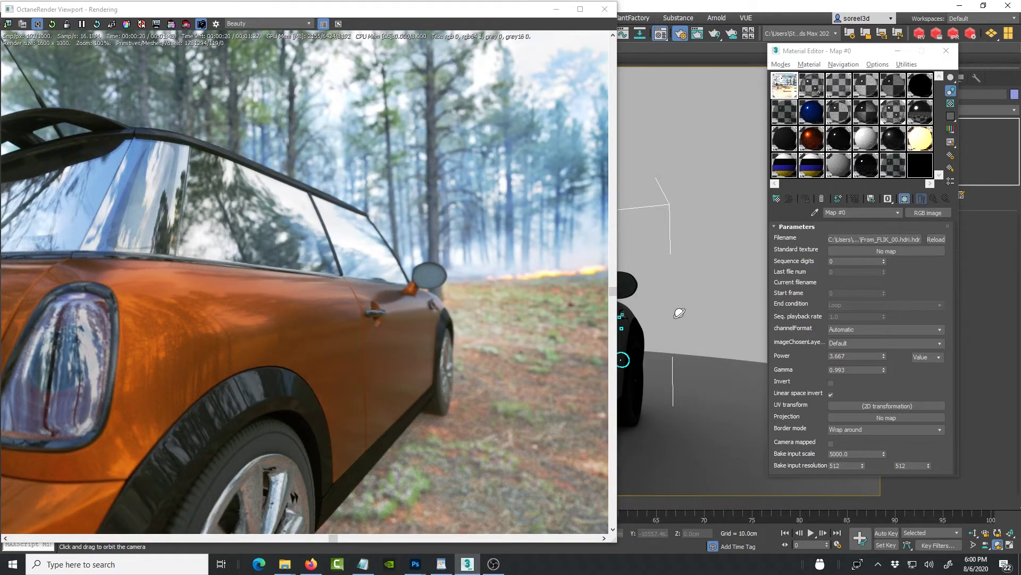
# - Examine the HDR lighting and reflections on the car's side and rear, and switch to the From_FLIK_00 panorama in Photoshop
pyautogui.moveTo(647, 296); pyautogui.dragTo(625, 300)
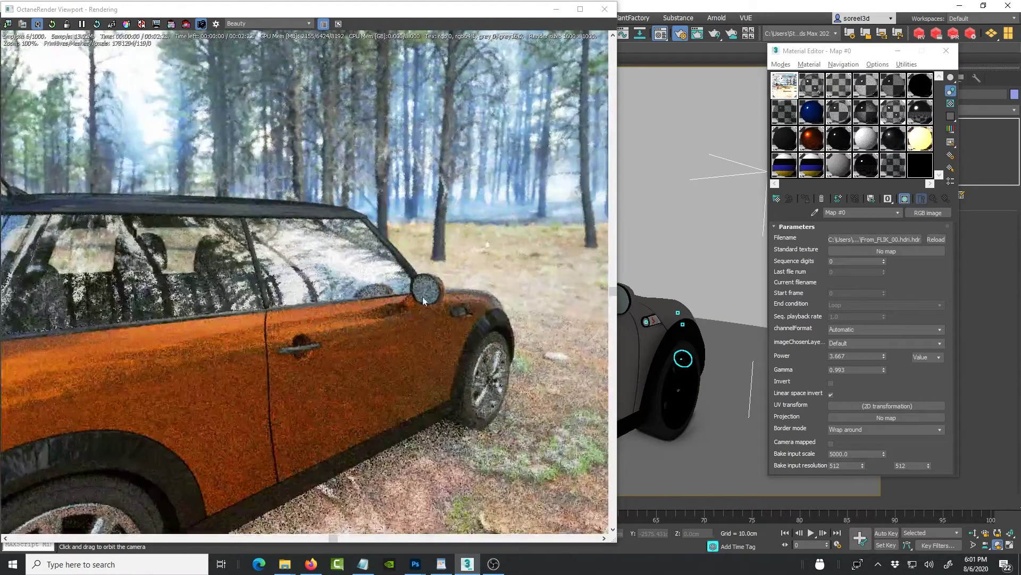
pyautogui.moveTo(692, 330); pyautogui.dragTo(753, 319)
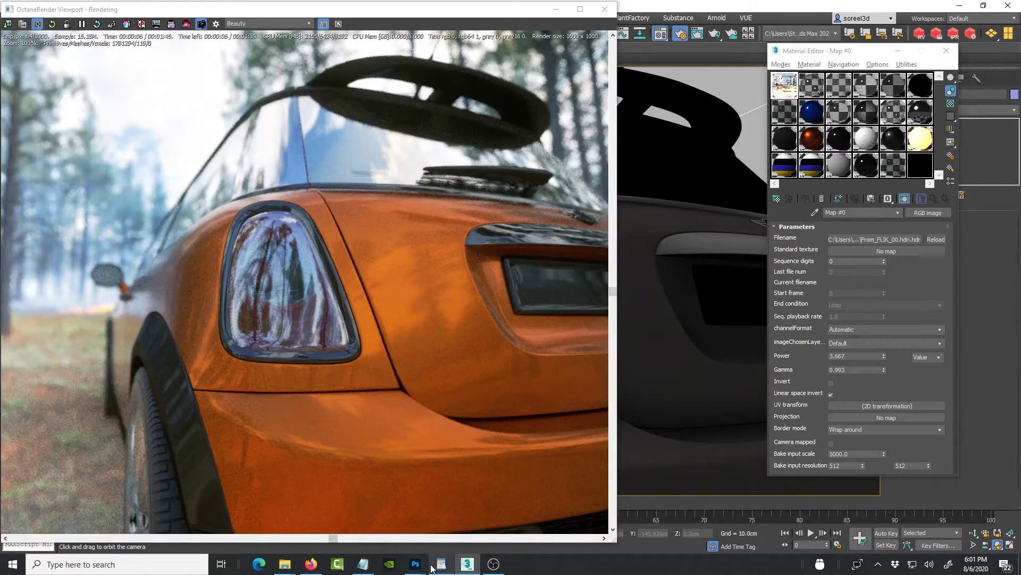
pyautogui.moveTo(423, 561)
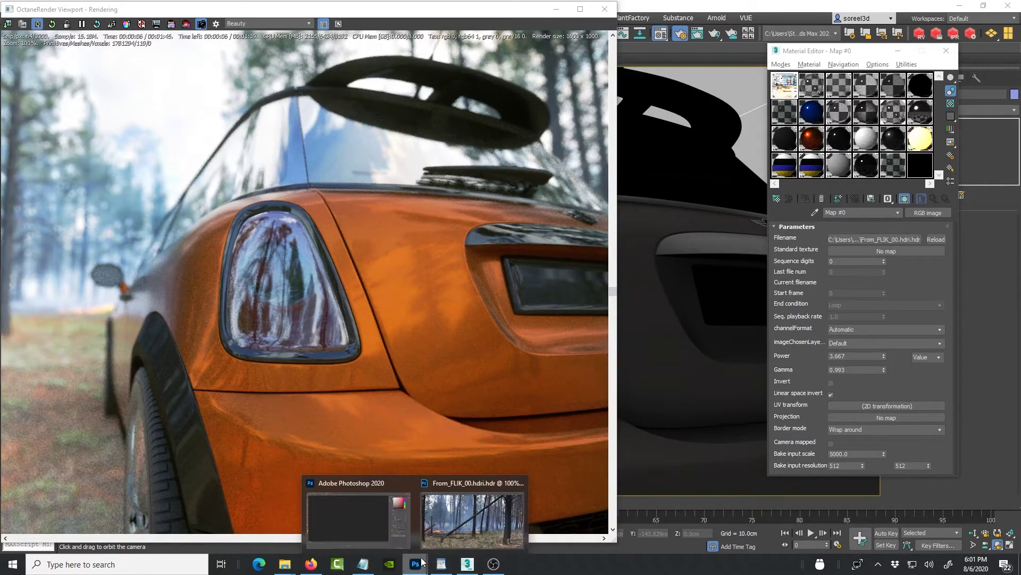
pyautogui.click(457, 485)
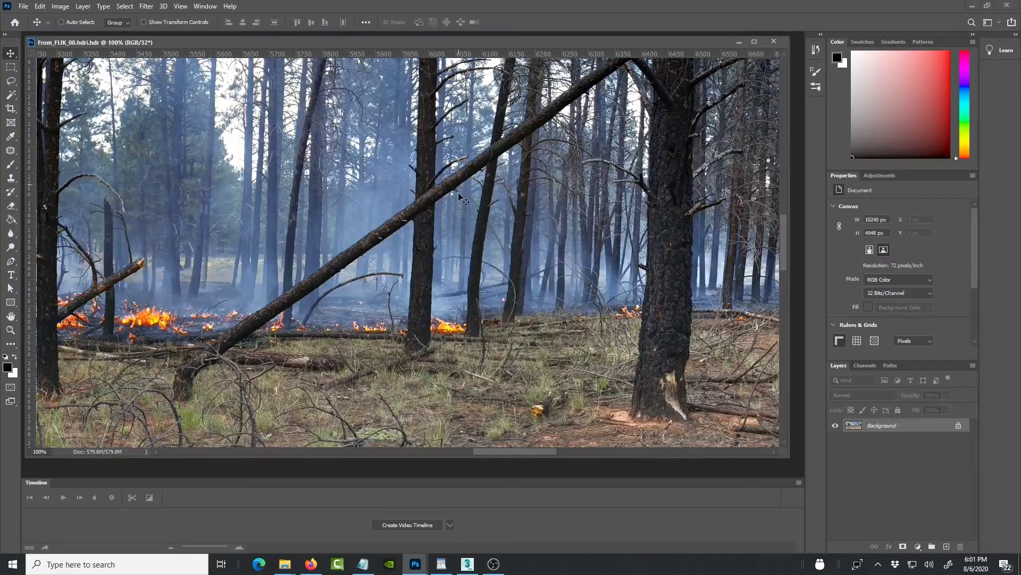
# - Review the fire area of the panorama, then switch to Firefox and review the Coco Fire 2016 Flickr page with its download sizes
pyautogui.scroll(-2, 462, 200)
pyautogui.scroll(3, 459, 194)
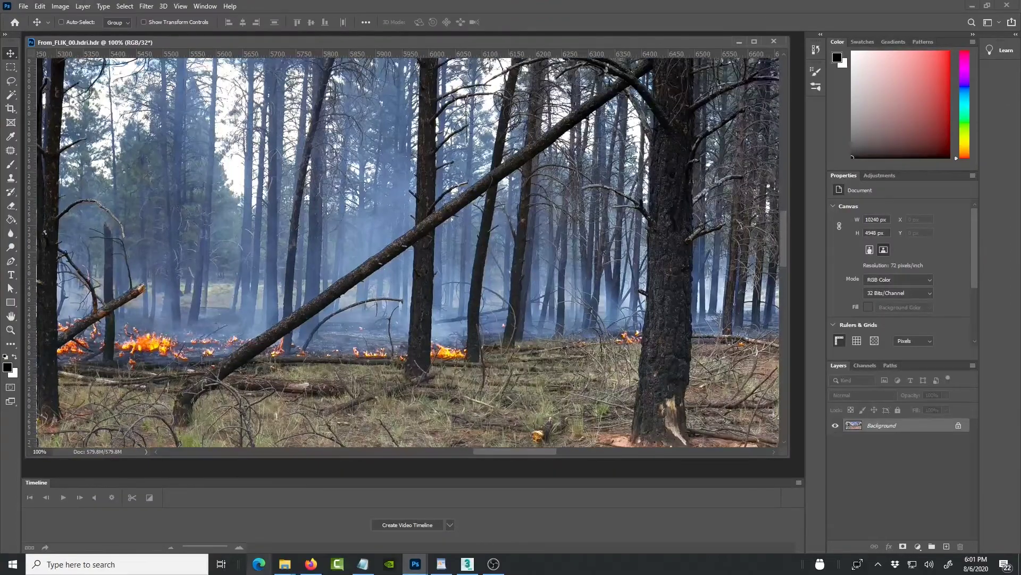
pyautogui.click(312, 564)
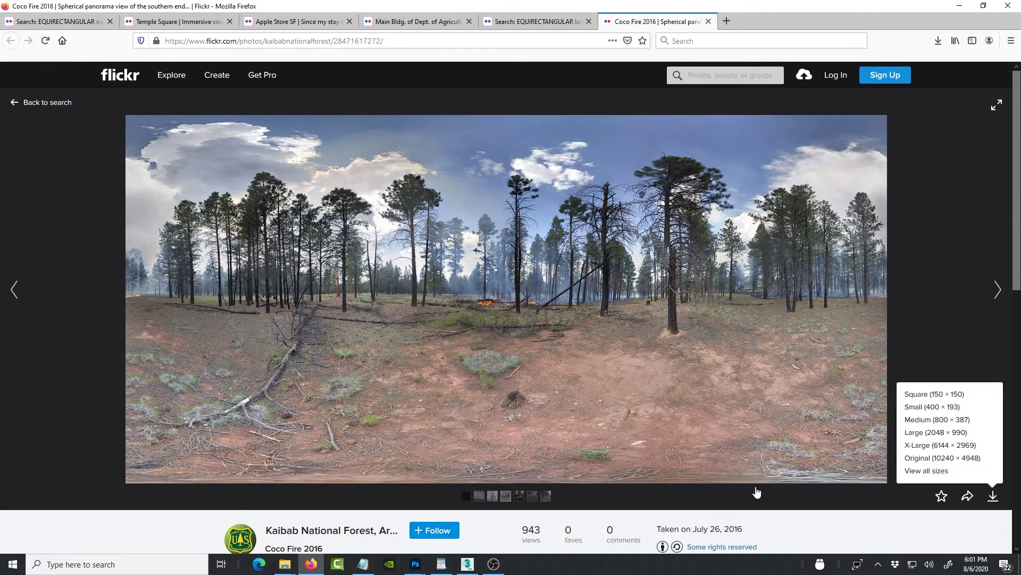
pyautogui.scroll(-1, 755, 490)
pyautogui.scroll(1, 739, 492)
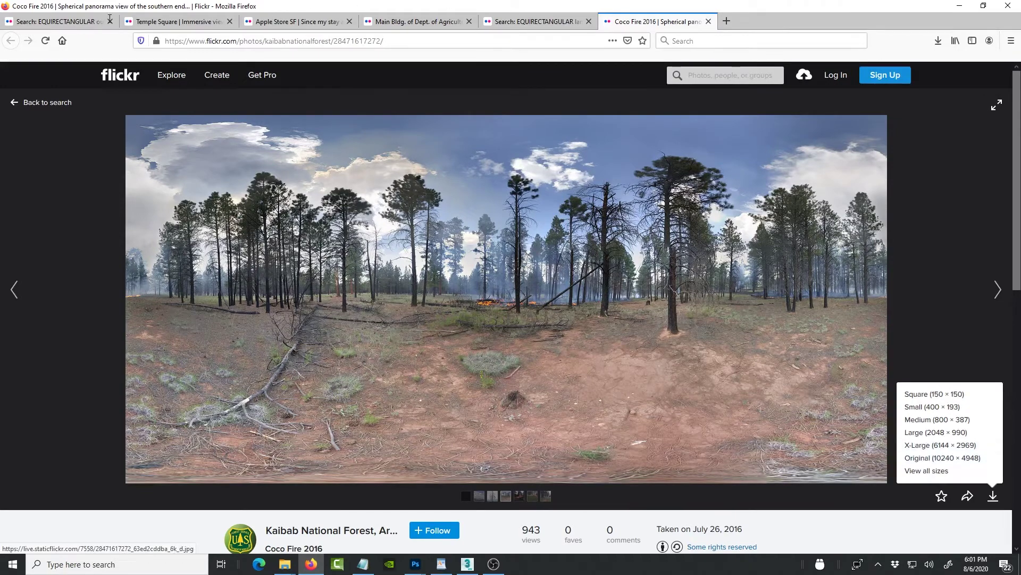
# - Review the "EQUIRECTANGULAR outdoors" Flickr search results and their license filter options, and return to Photoshop
pyautogui.click(62, 24)
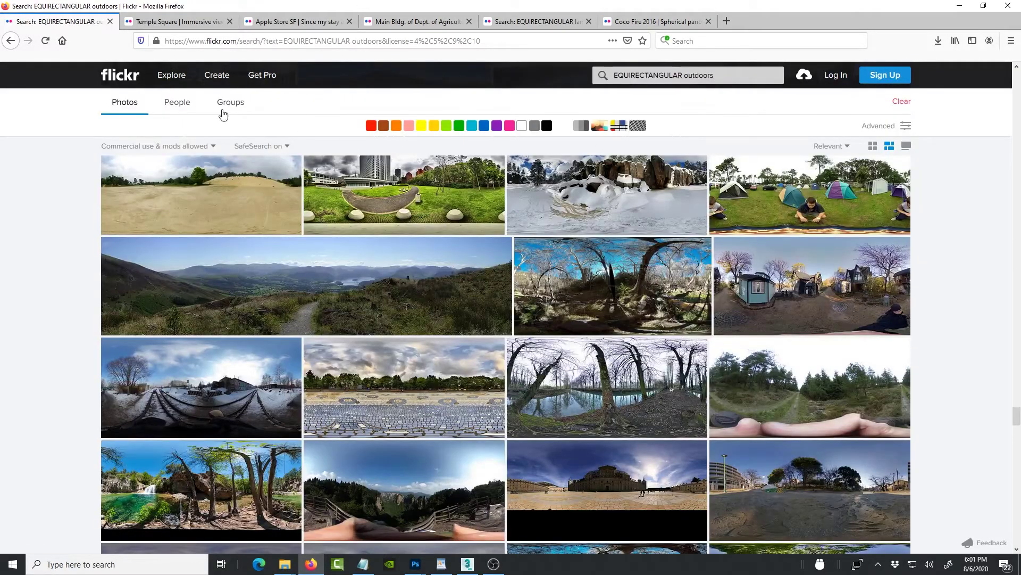
pyautogui.moveTo(1016, 413); pyautogui.dragTo(1016, 365)
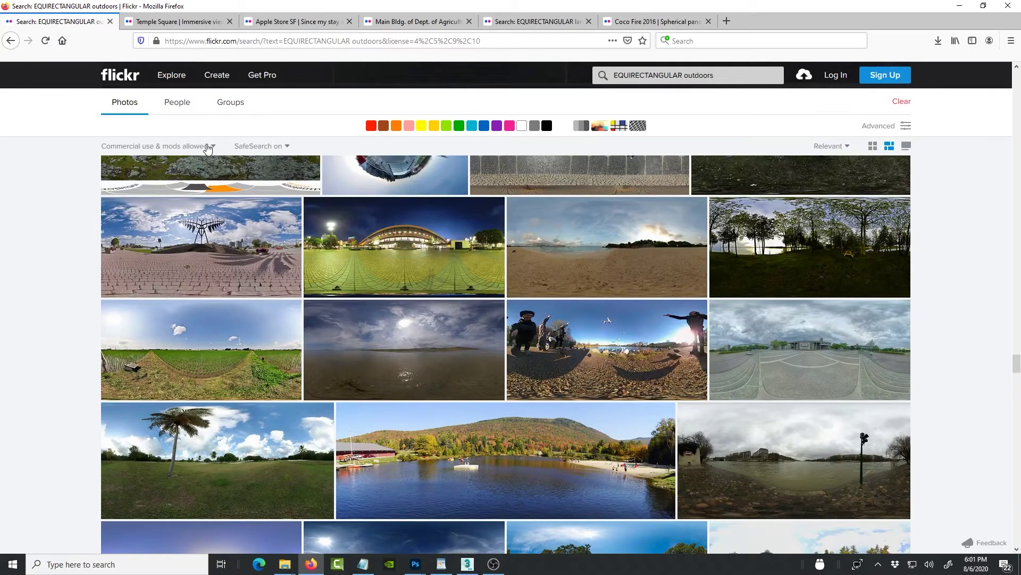
pyautogui.click(219, 149)
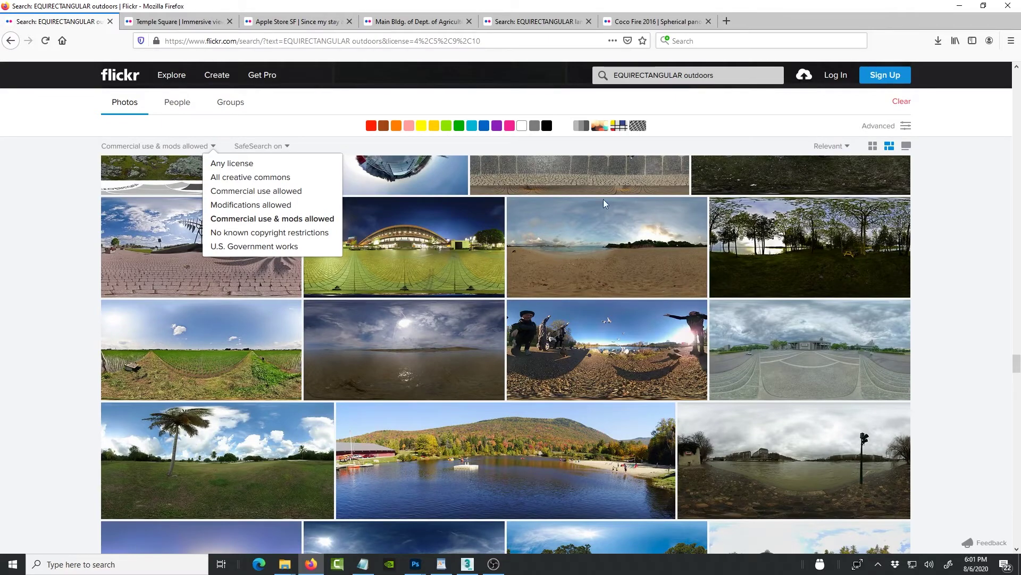
pyautogui.click(967, 10)
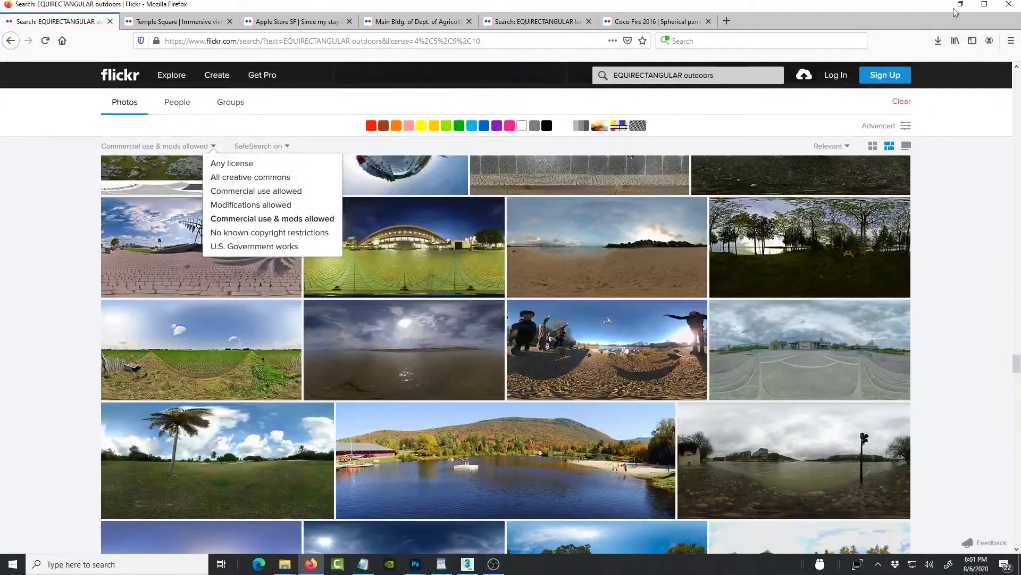
pyautogui.click(967, 11)
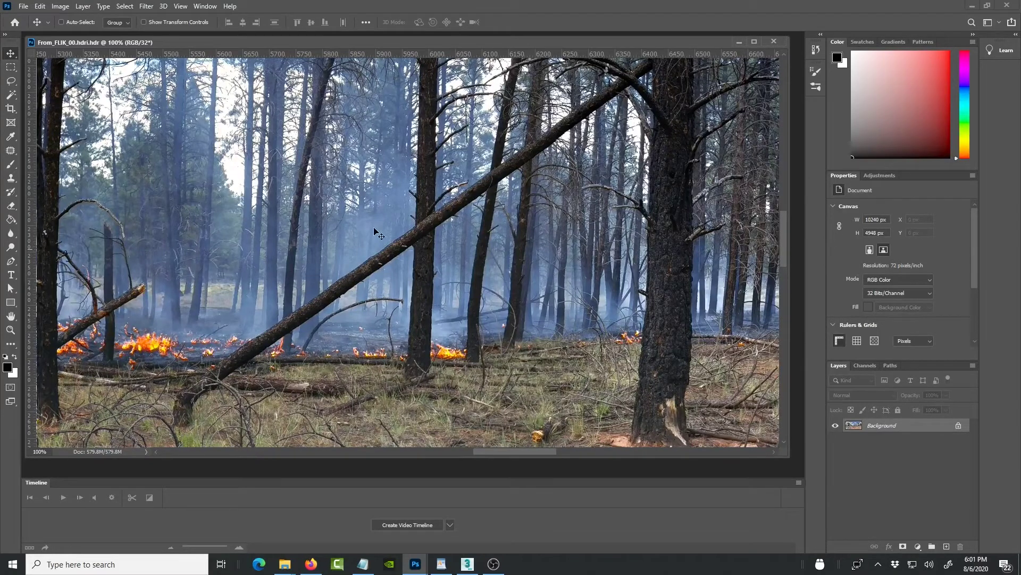
# - Review the bit-depth options in the panorama's image mode settings without changing them
pyautogui.click(60, 5)
pyautogui.moveTo(75, 19)
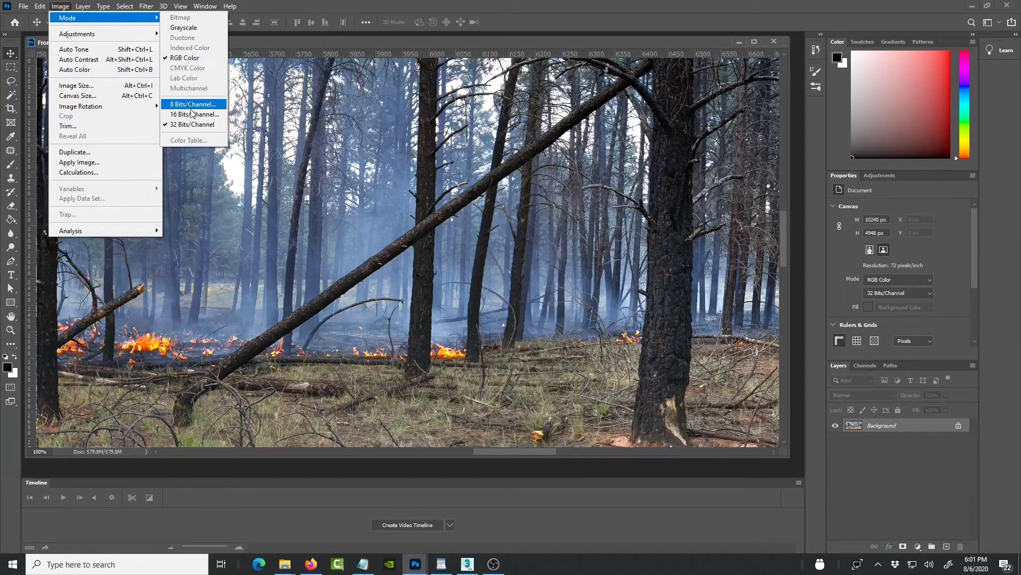
pyautogui.press('Escape')
pyautogui.press('Escape')
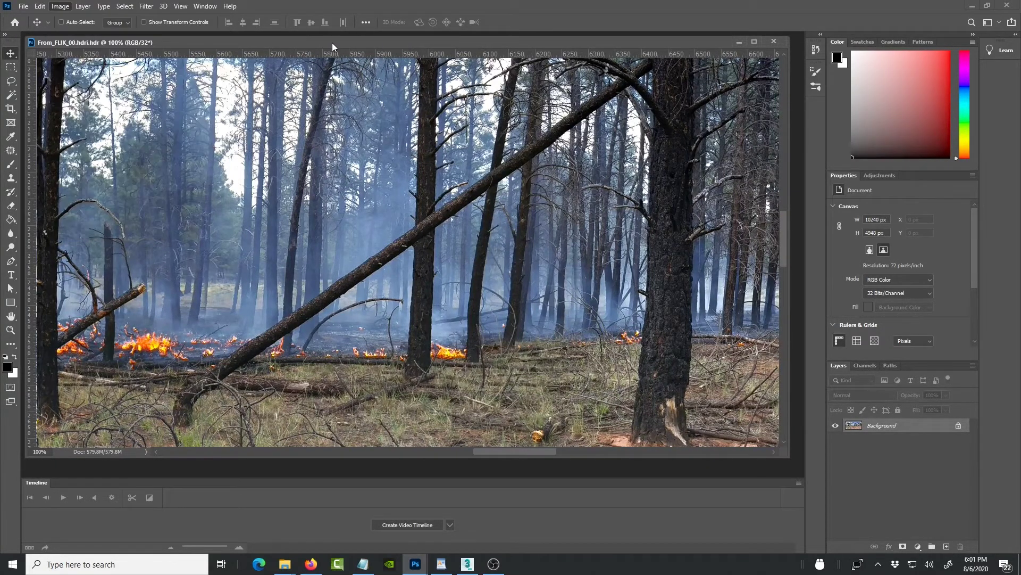
# - Review the Save As settings for From_FLIK_00 in Radiance format in the Set2 folder, and close them without saving
pyautogui.click(24, 6)
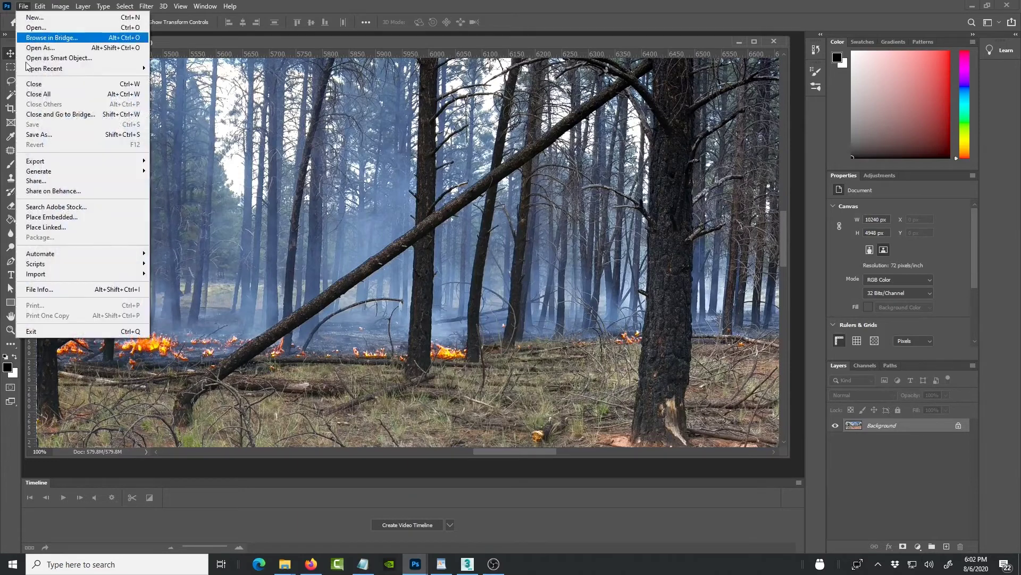
pyautogui.click(33, 135)
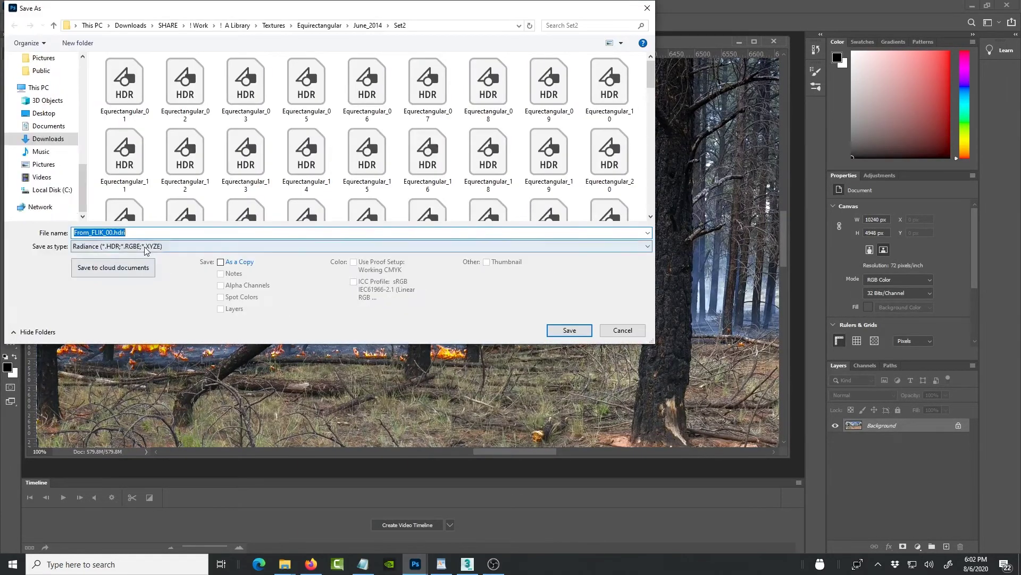
pyautogui.click(113, 233)
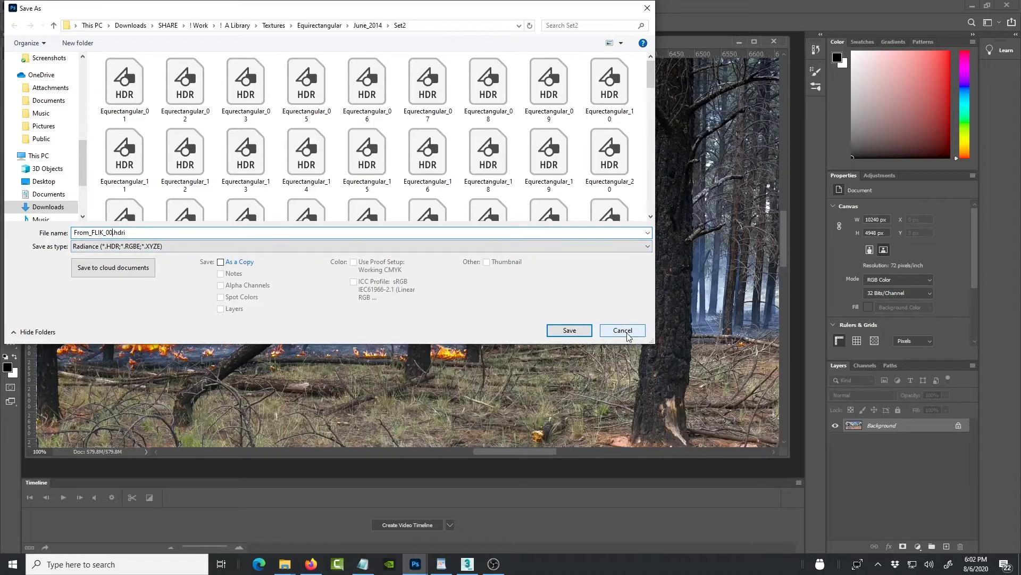
pyautogui.moveTo(652, 68); pyautogui.dragTo(648, 11)
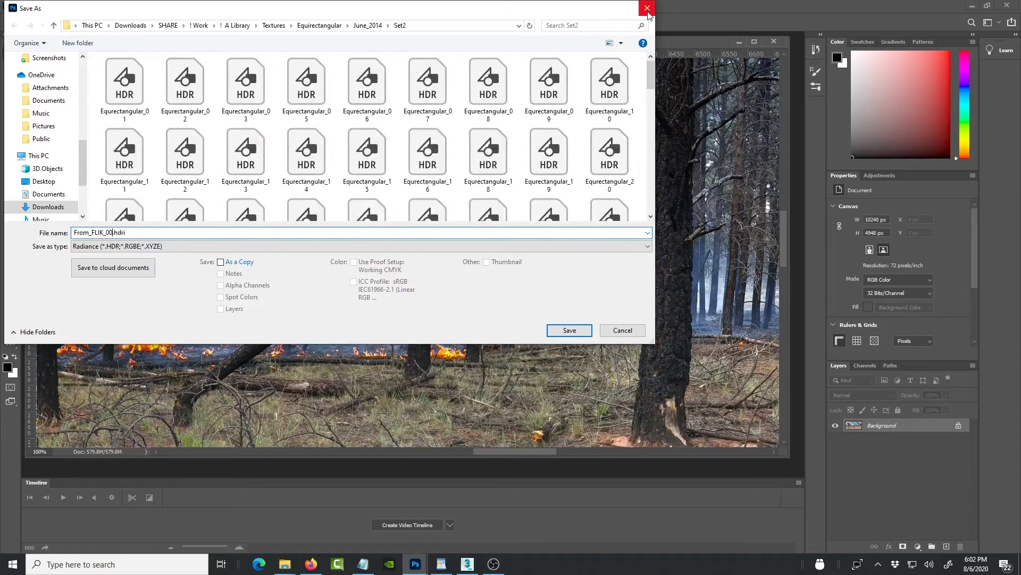
pyautogui.click(647, 8)
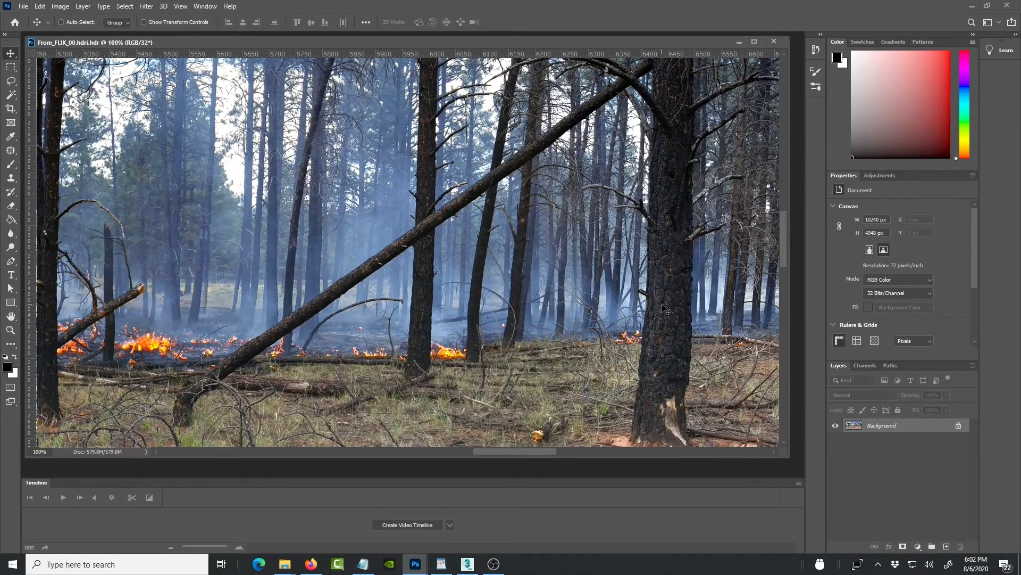
# - Examine the ground area of the panorama below the burning trees
pyautogui.scroll(-3, 664, 310)
pyautogui.scroll(-5, 641, 349)
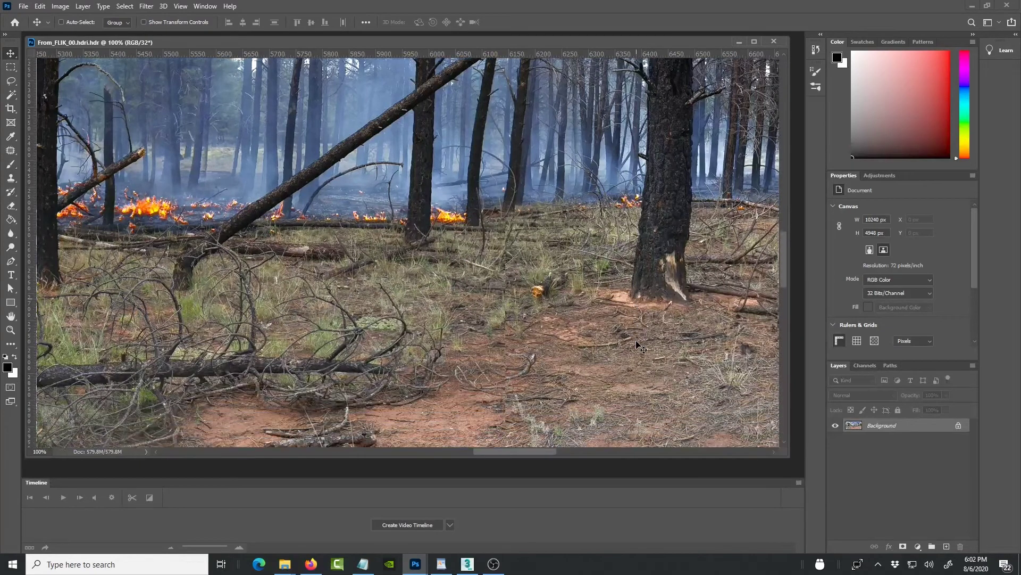
pyautogui.scroll(-7, 484, 268)
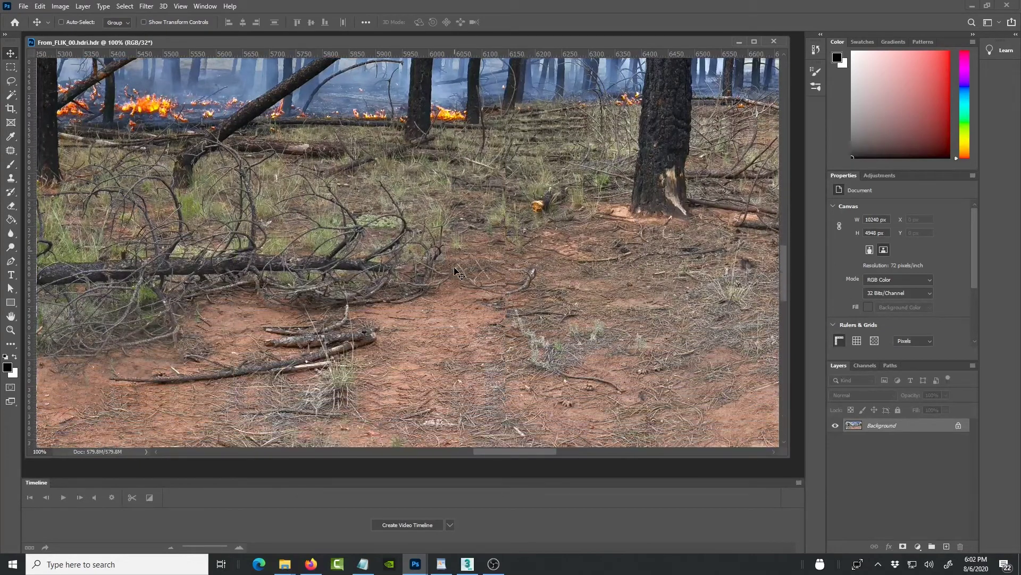
pyautogui.scroll(-6, 498, 290)
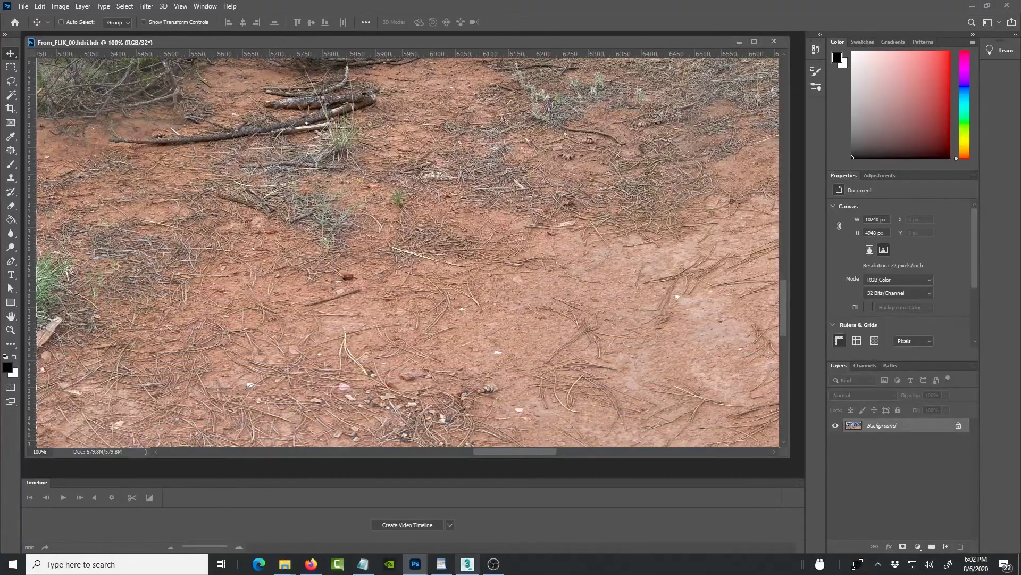
# - Switch to 3ds Max, widen the OctaneRender viewport, and examine the HDR-lit car by orbiting from its front to its rear
pyautogui.click(467, 564)
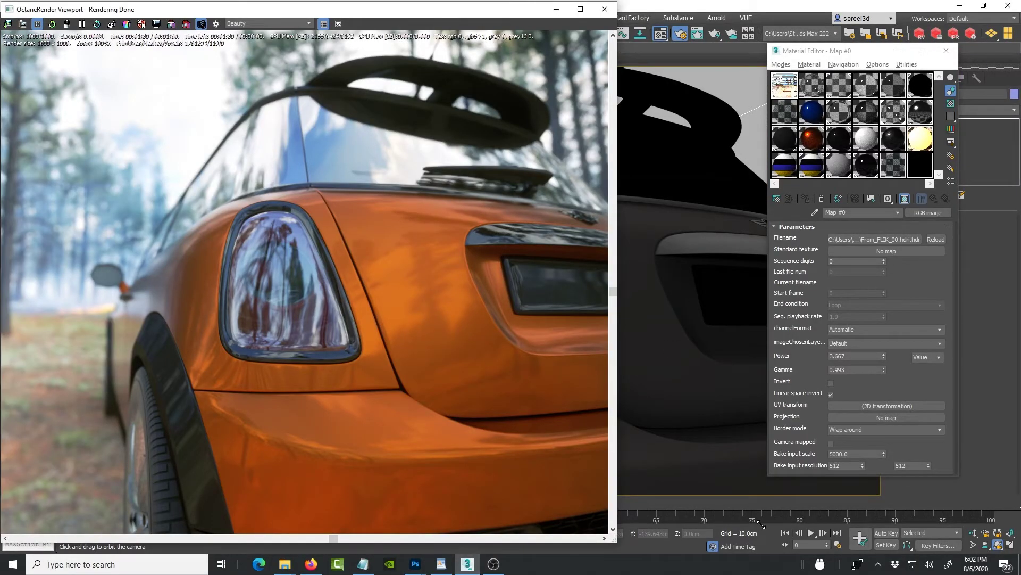
pyautogui.moveTo(760, 524); pyautogui.dragTo(762, 527)
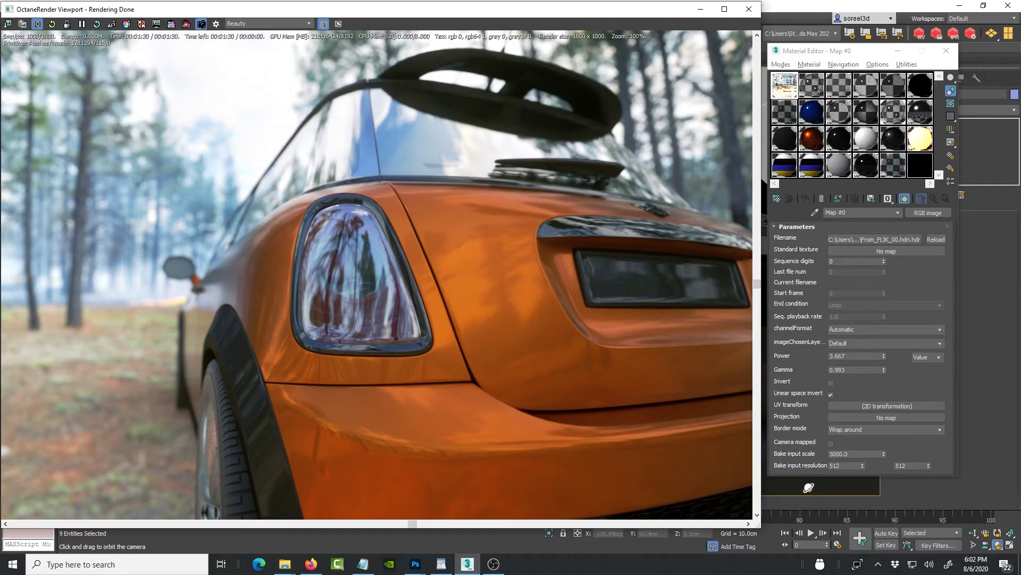
pyautogui.moveTo(820, 487); pyautogui.dragTo(939, 494)
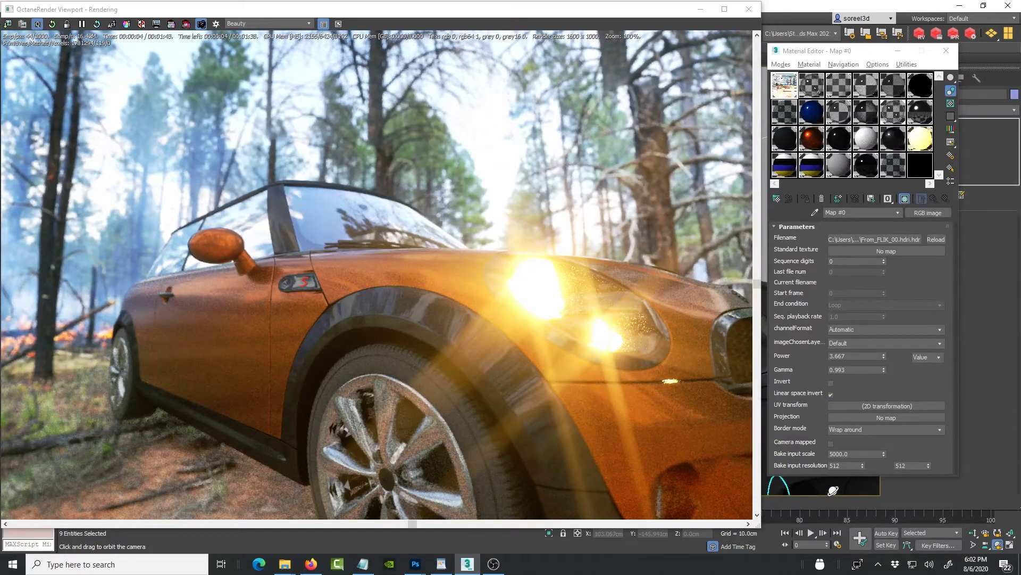
pyautogui.moveTo(833, 490); pyautogui.dragTo(698, 488)
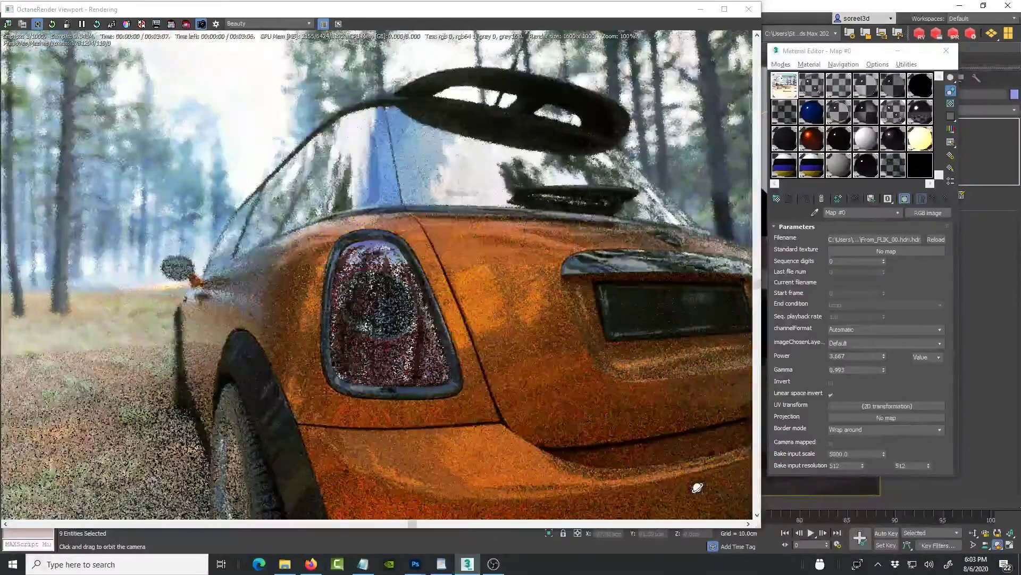
pyautogui.moveTo(828, 486); pyautogui.dragTo(777, 484)
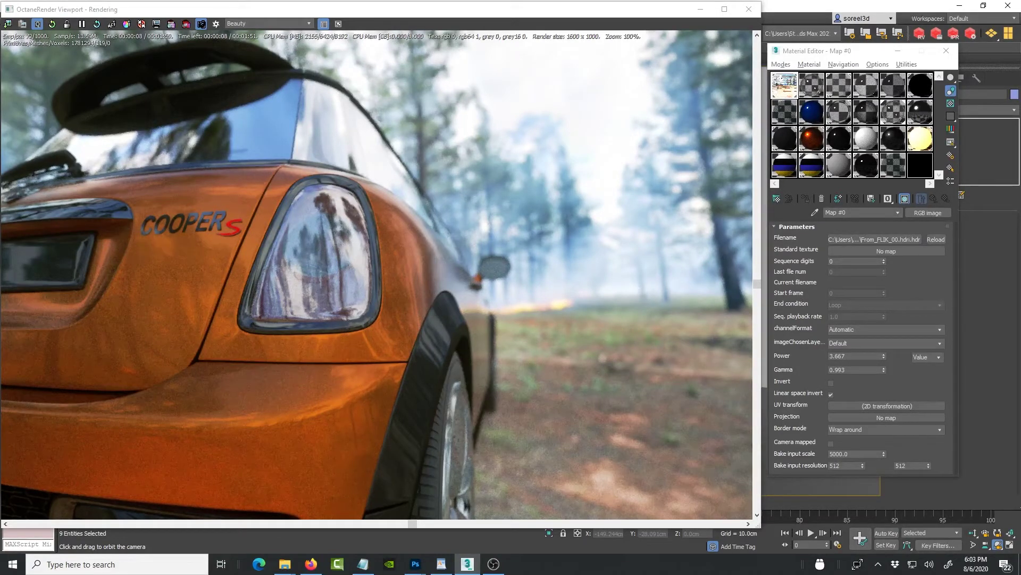
# - Set the Octane camera imager's gamma to 0.914 and exposure to 0.607 in the Render Setup
pyautogui.press('F10')
pyautogui.moveTo(1001, 69); pyautogui.dragTo(793, 85)
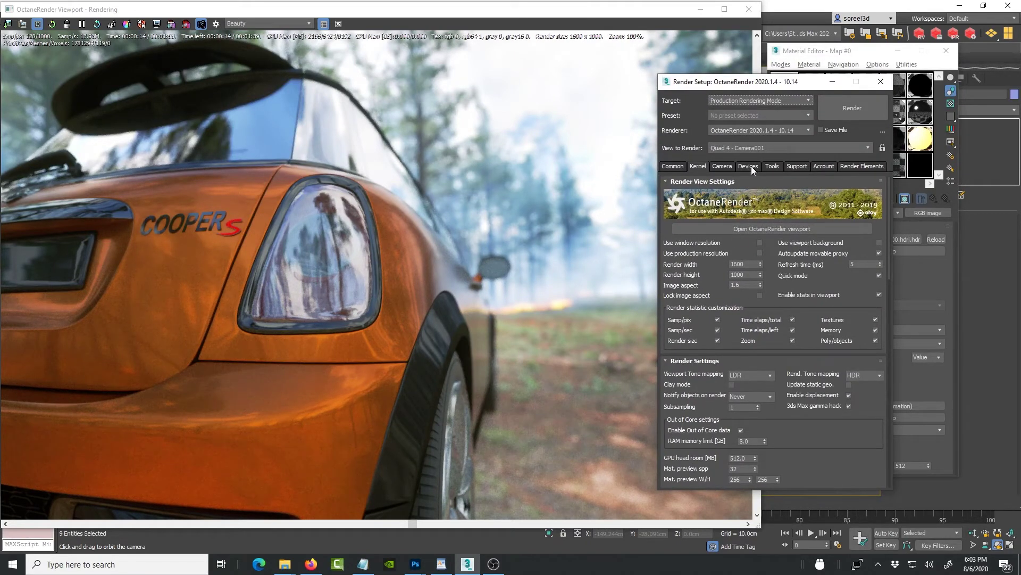
pyautogui.click(725, 167)
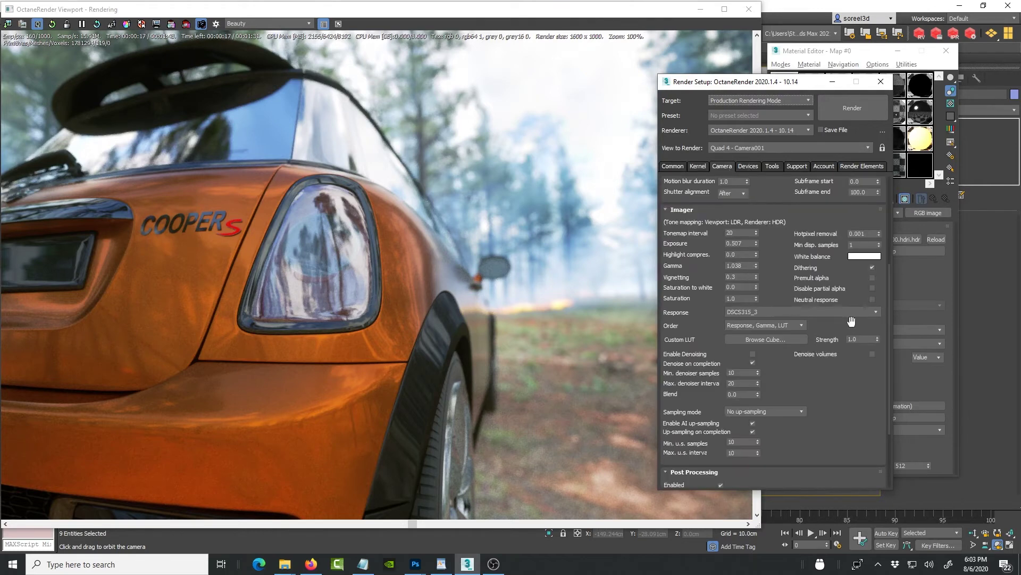
pyautogui.moveTo(890, 419); pyautogui.dragTo(889, 464)
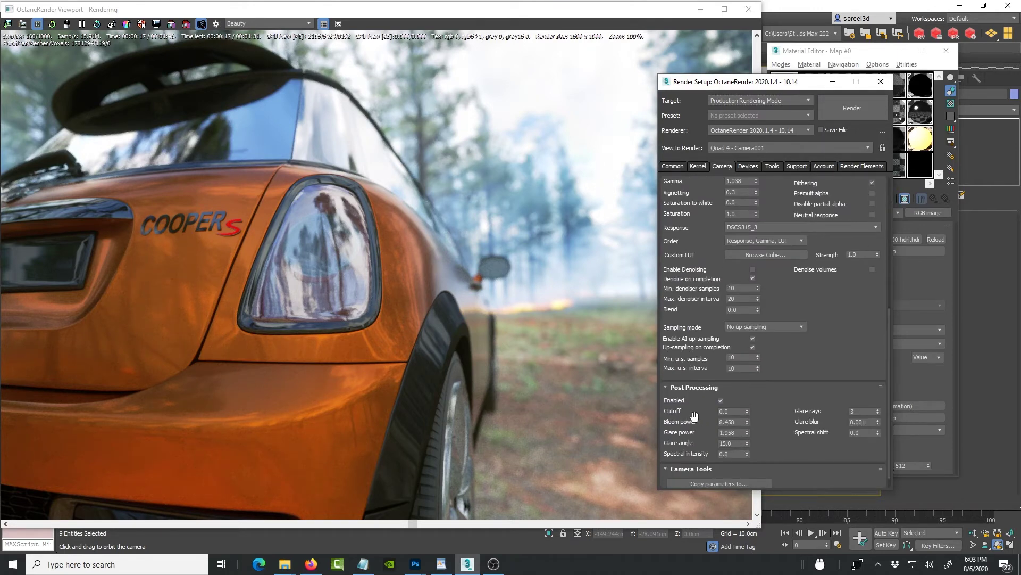
pyautogui.moveTo(789, 294); pyautogui.dragTo(780, 361)
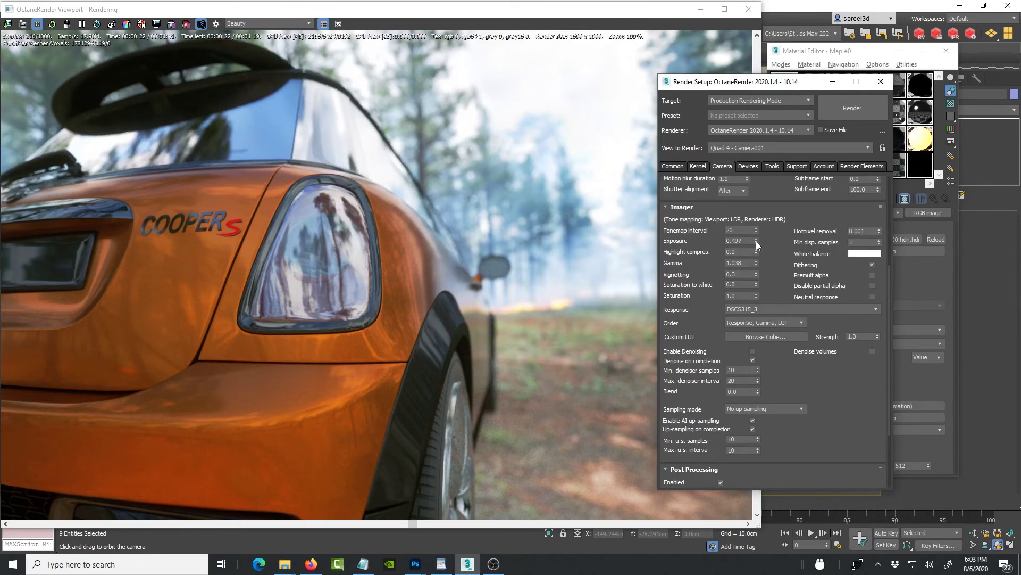
pyautogui.moveTo(755, 241); pyautogui.dragTo(757, 269)
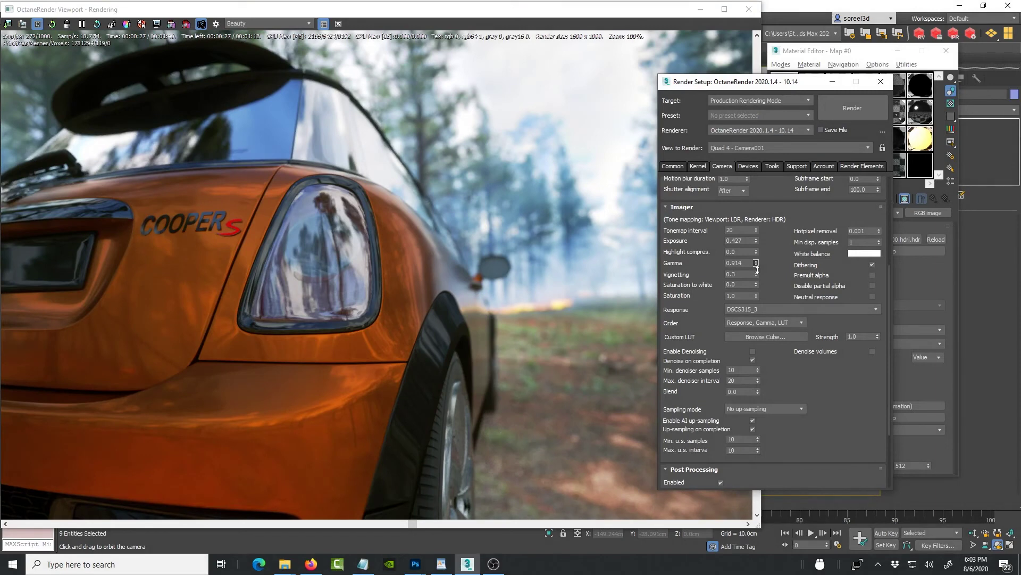
pyautogui.click(756, 239)
pyautogui.moveTo(757, 240); pyautogui.dragTo(758, 229)
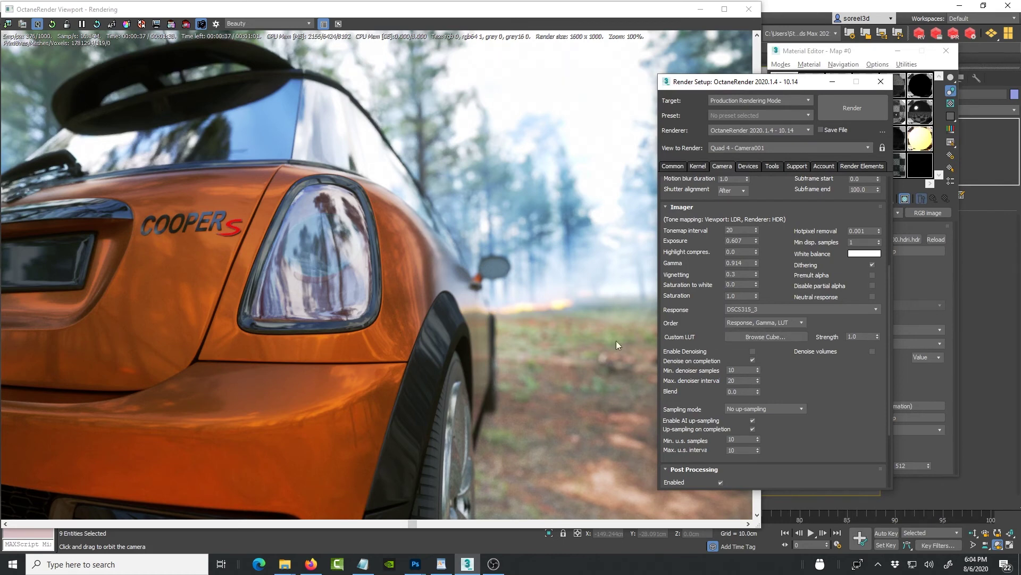
# - Move the Render Setup window aside and enlarge the OctaneRender viewport to show the car's whole rear
pyautogui.moveTo(774, 87); pyautogui.dragTo(891, 60)
pyautogui.moveTo(757, 524); pyautogui.dragTo(937, 510)
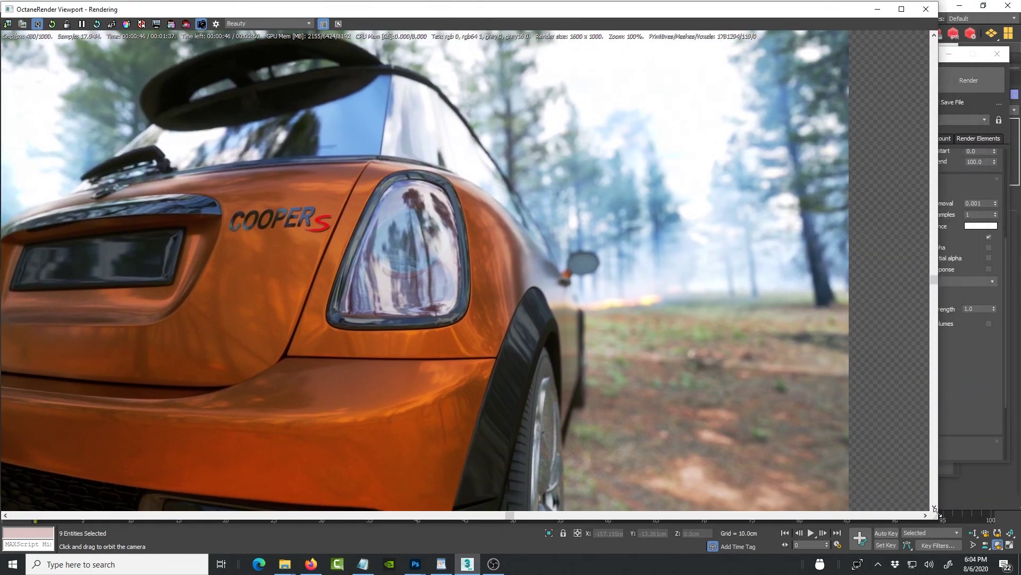